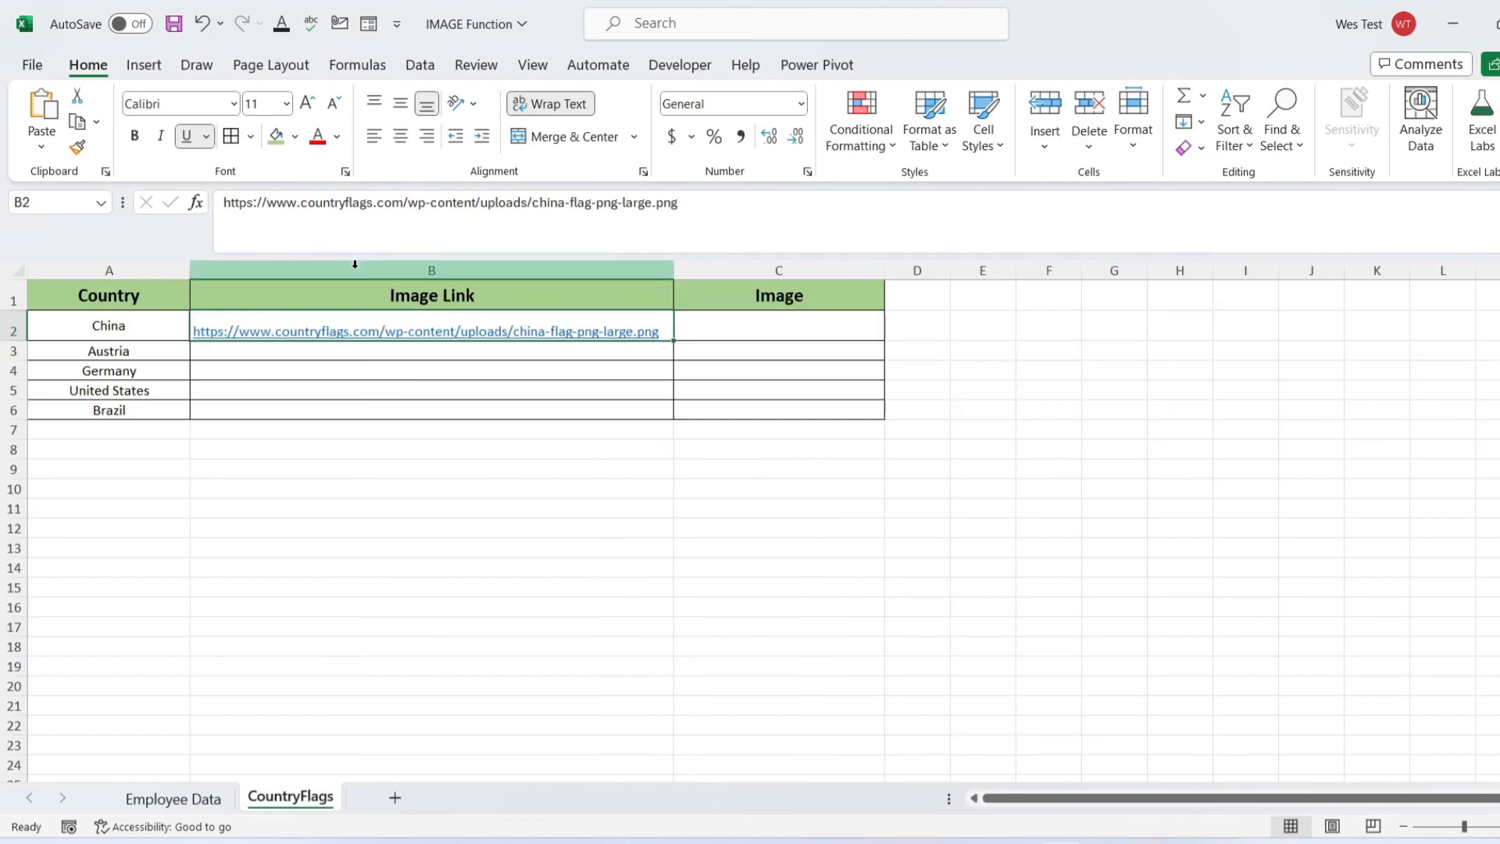
- Enter =IMAGE(B2;A2) in C2, using the China link as source and the country name as alt text
click(720, 334)
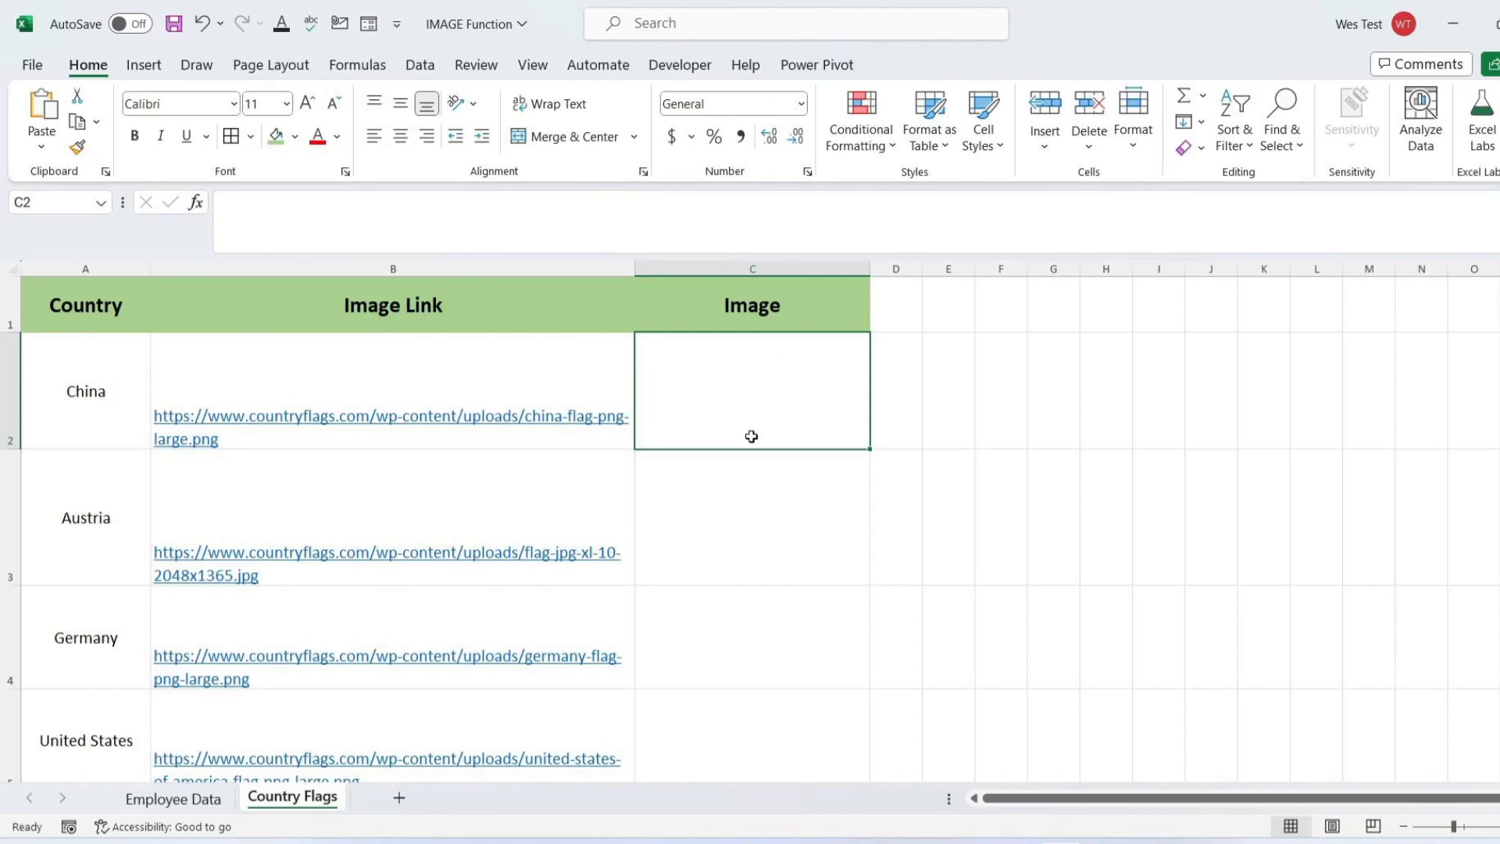
text(=ima)
key(Tab)
click(562, 414)
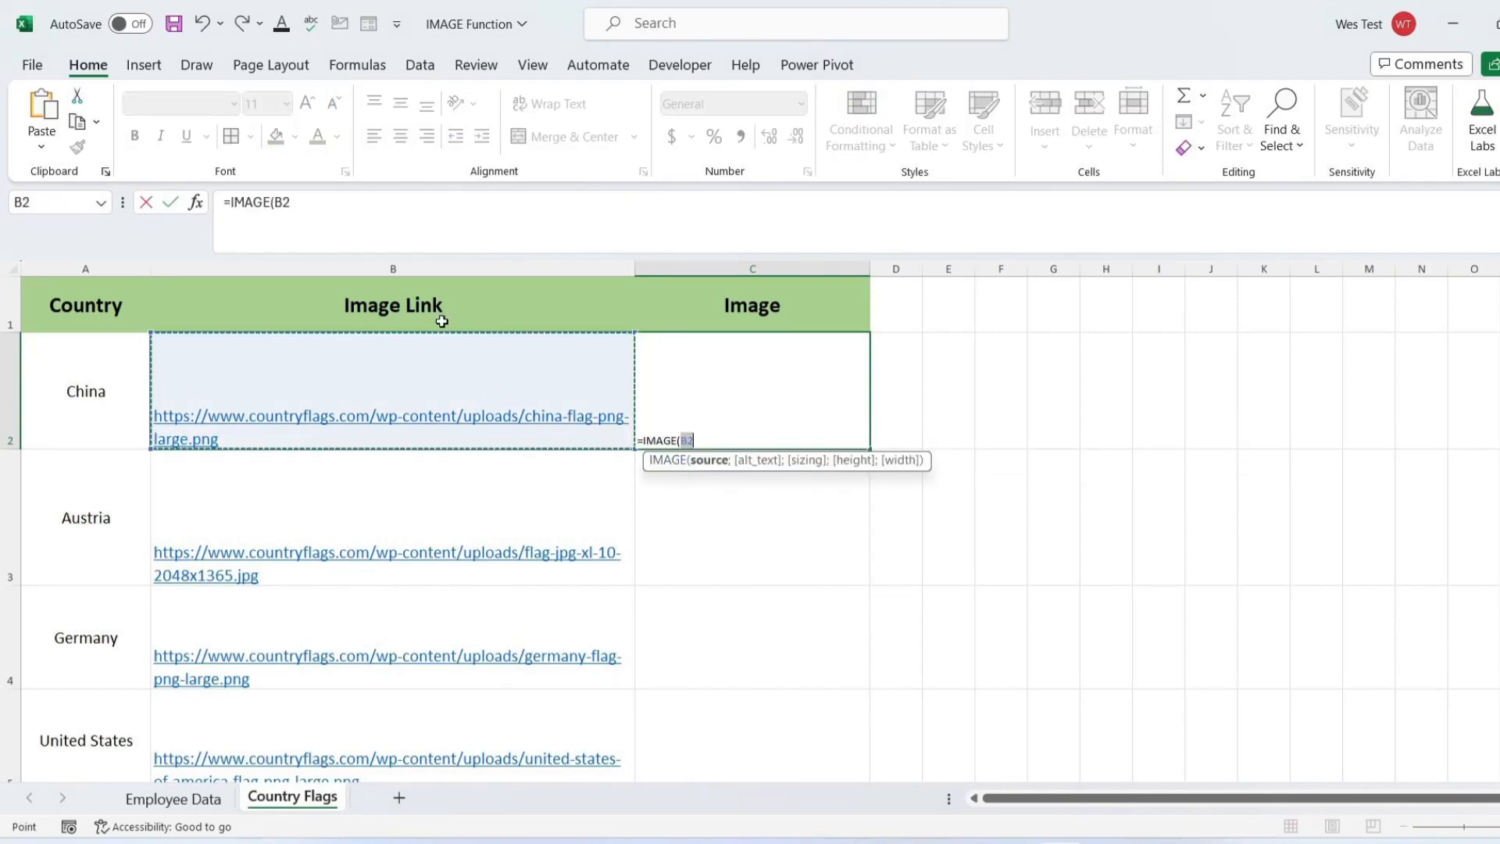
click(399, 240)
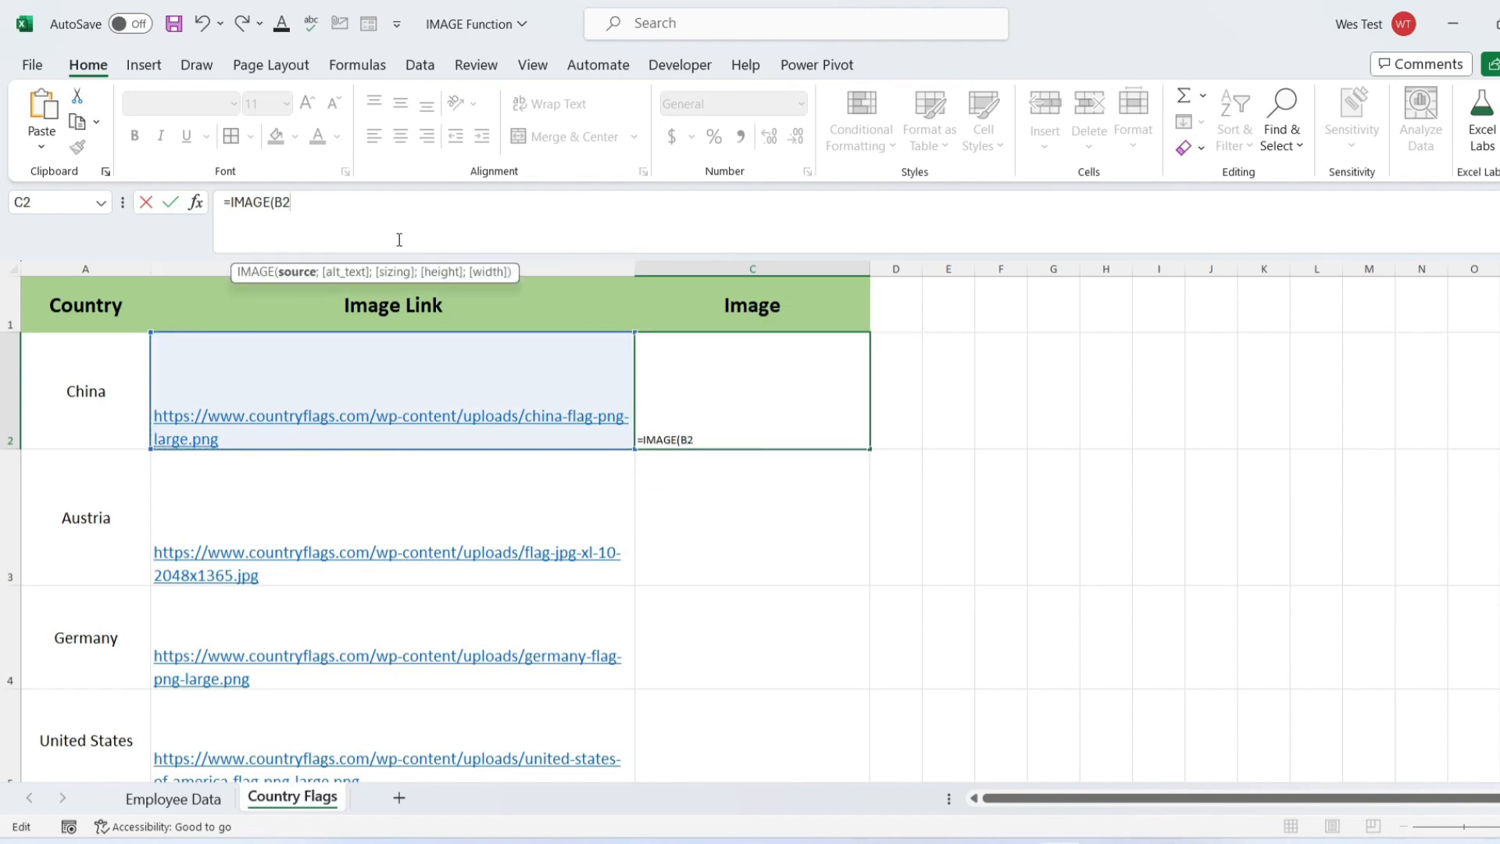
text(;)
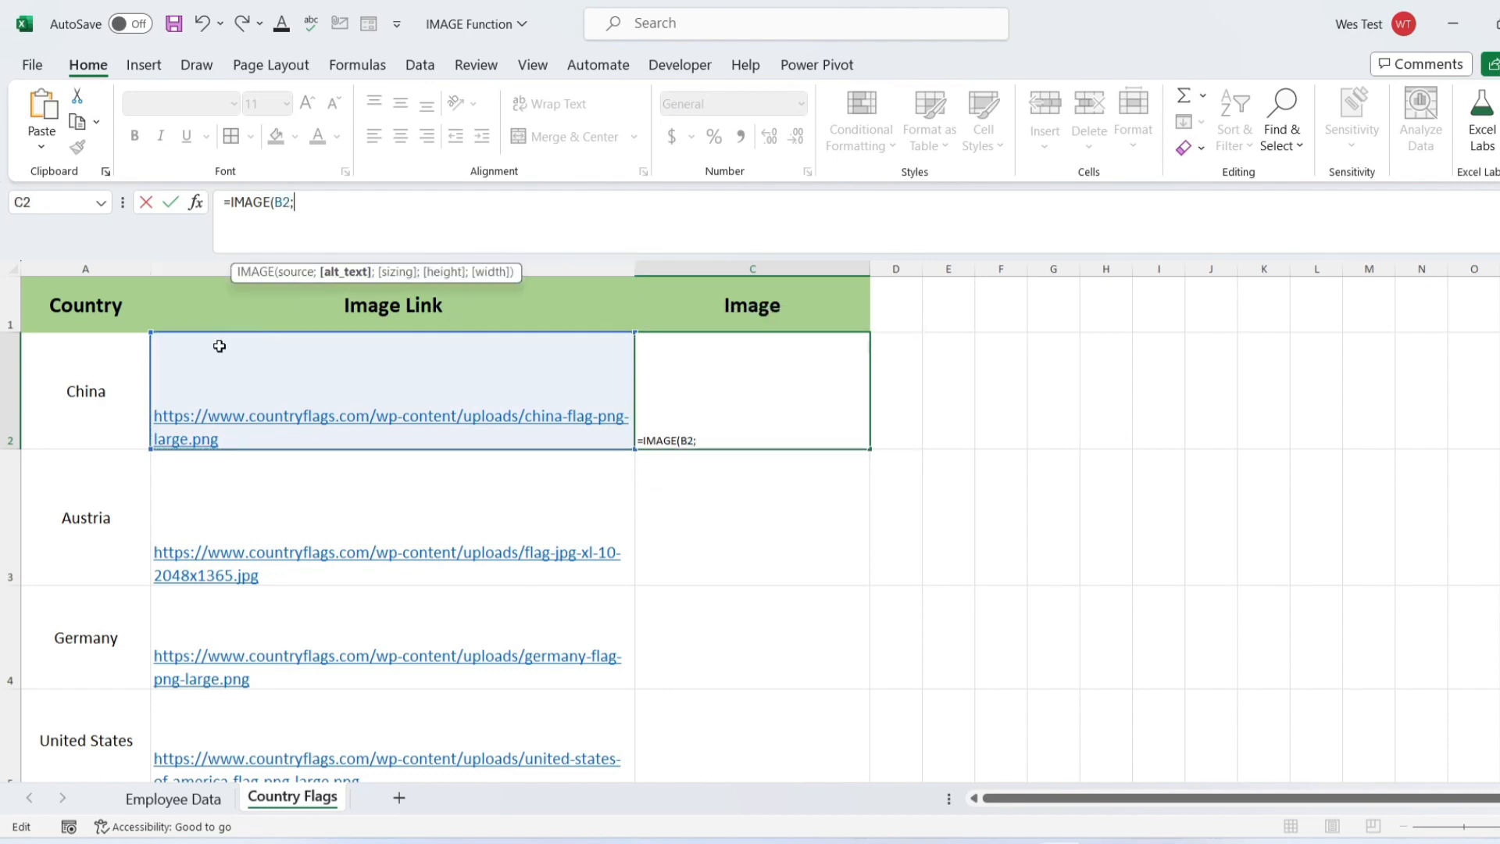
click(113, 363)
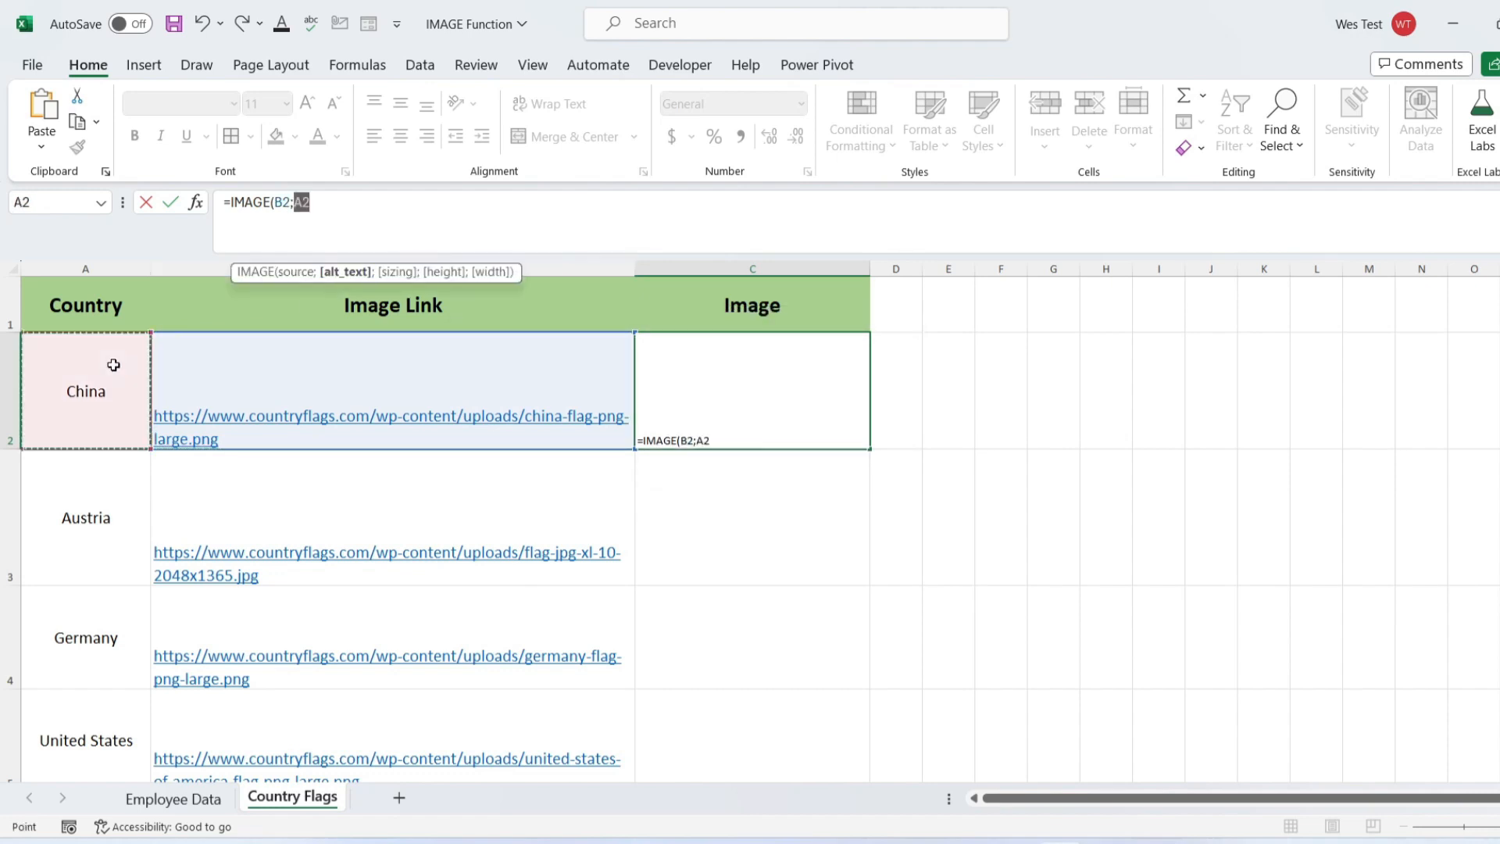
click(331, 228)
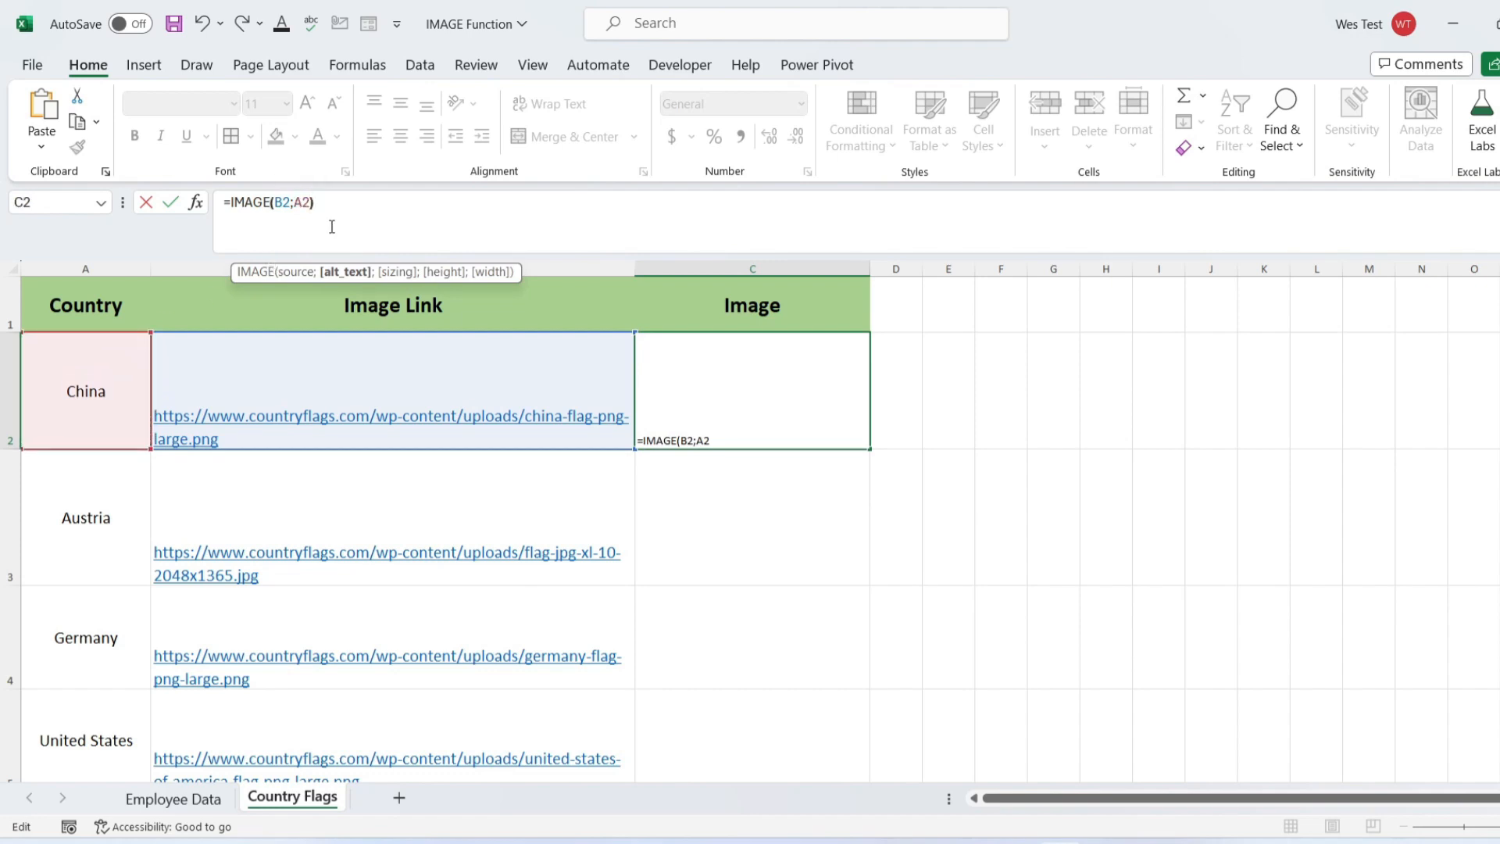
key(Return)
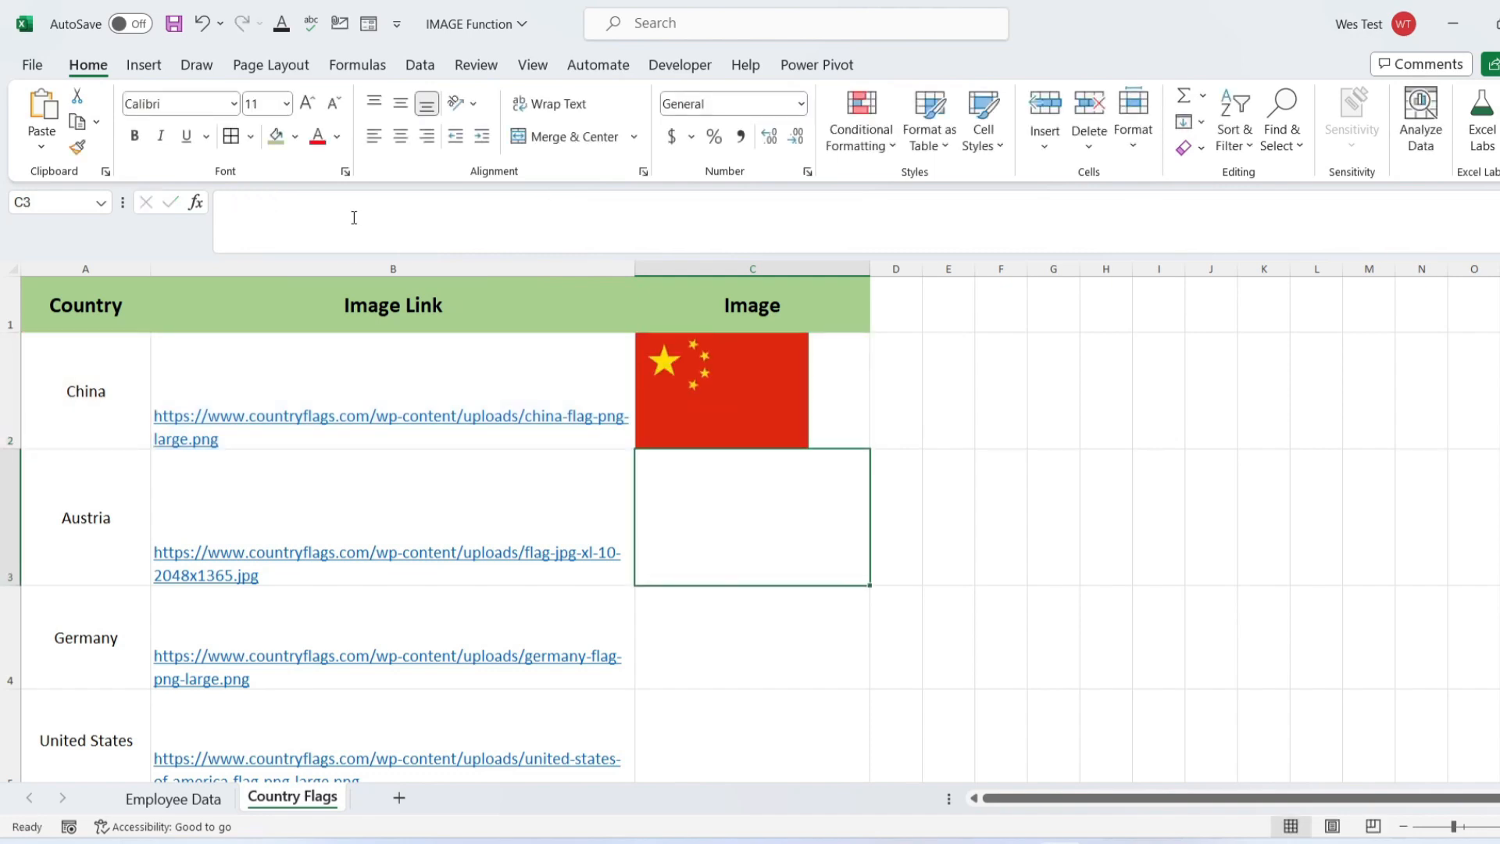
- Copy the IMAGE formula from C2 down through C6 for the remaining countries
click(864, 419)
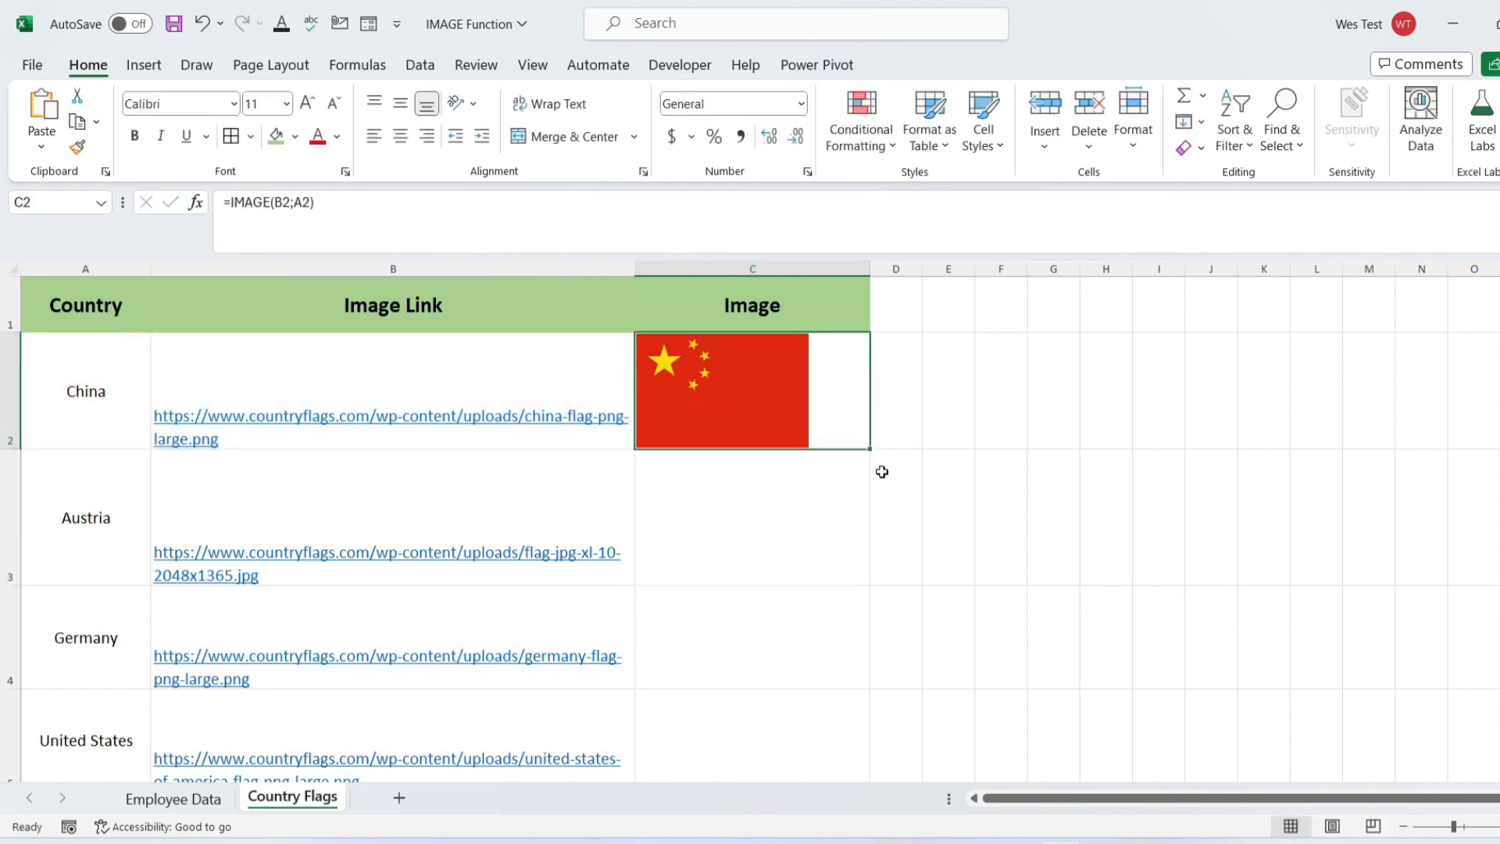
drag(869, 450, 766, 707)
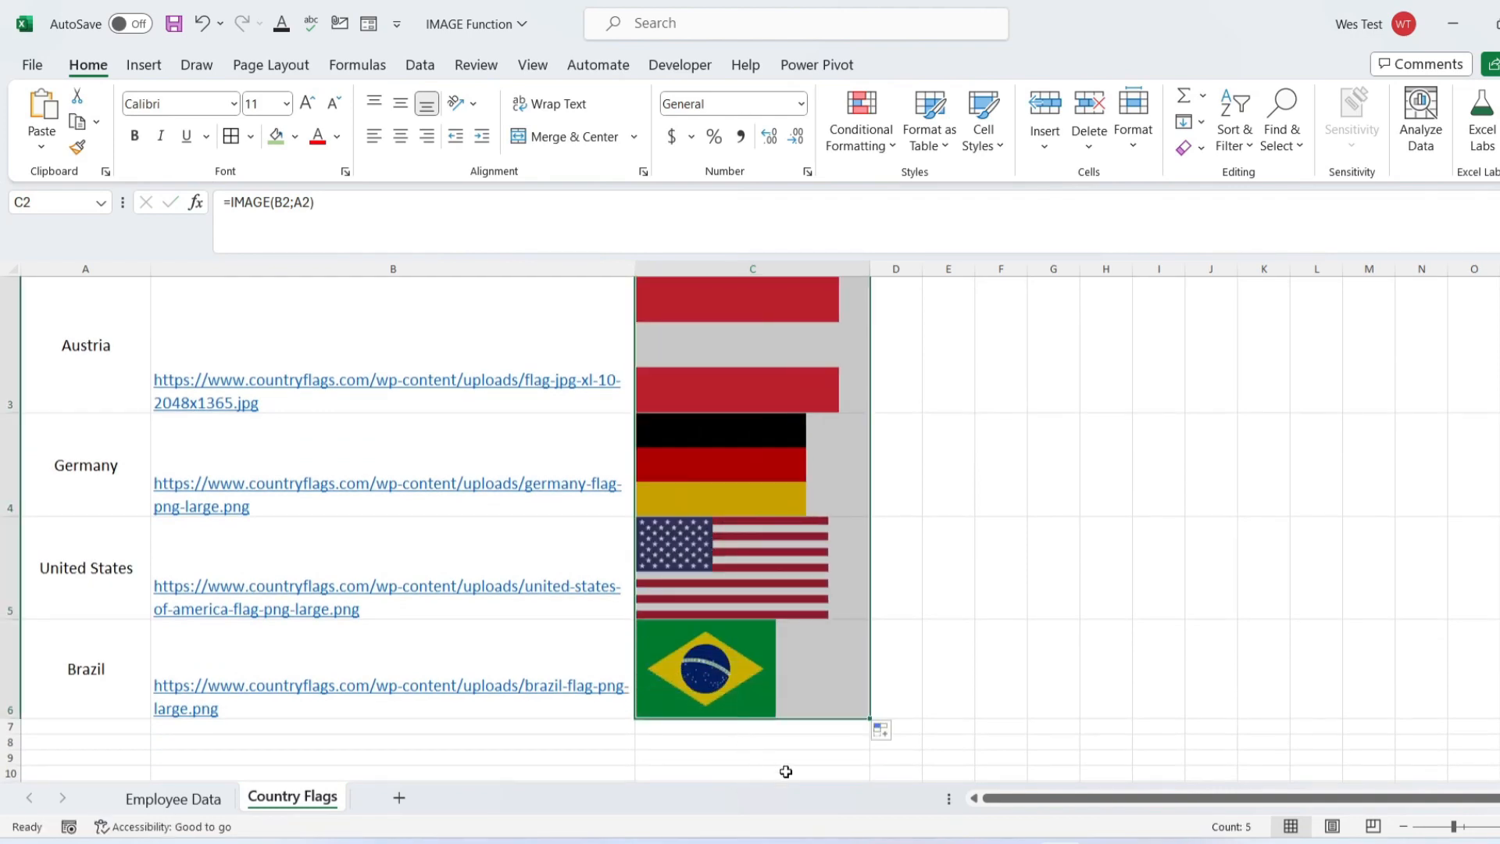
scroll(867, 586, up, 3)
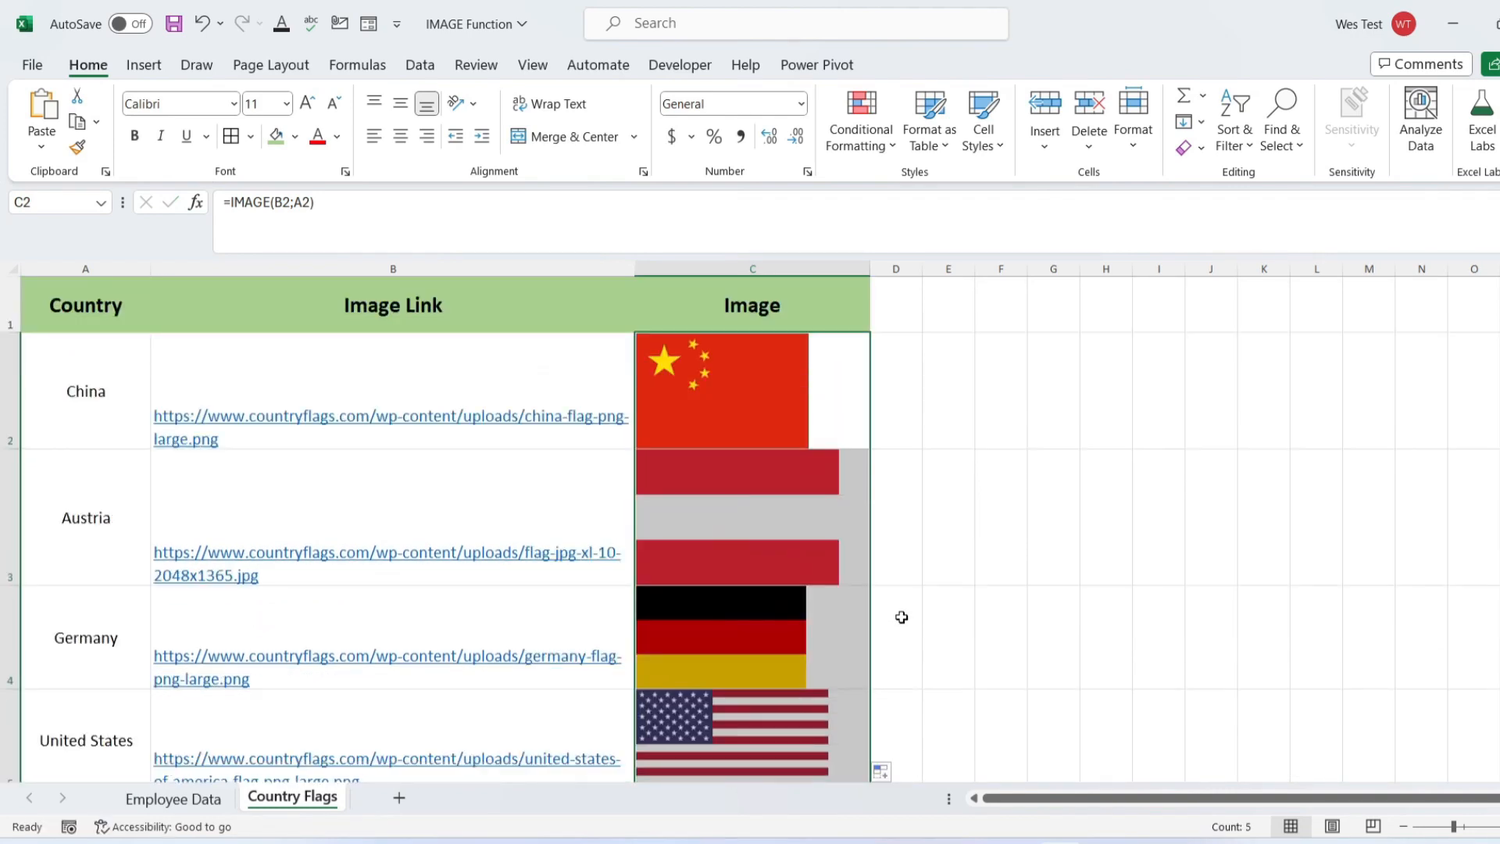
- Widen the Image column slightly and make the China row slightly shorter to resize the flag cell
click(837, 401)
click(992, 368)
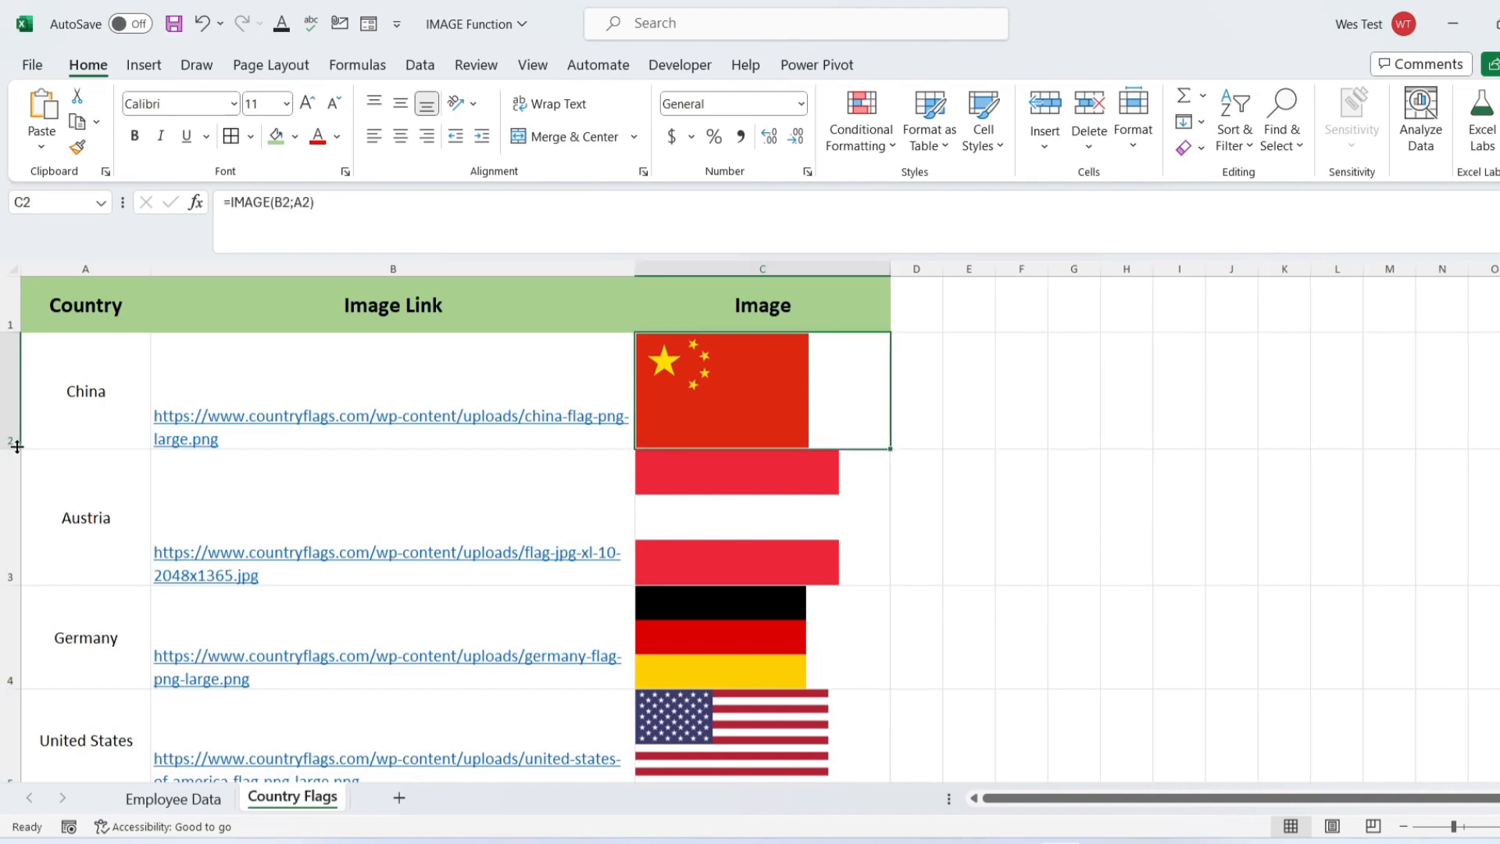
mouse_move(4, 450)
mouse_down()
mouse_move(3, 497)
mouse_move(18, 498)
mouse_move(21, 445)
mouse_up()
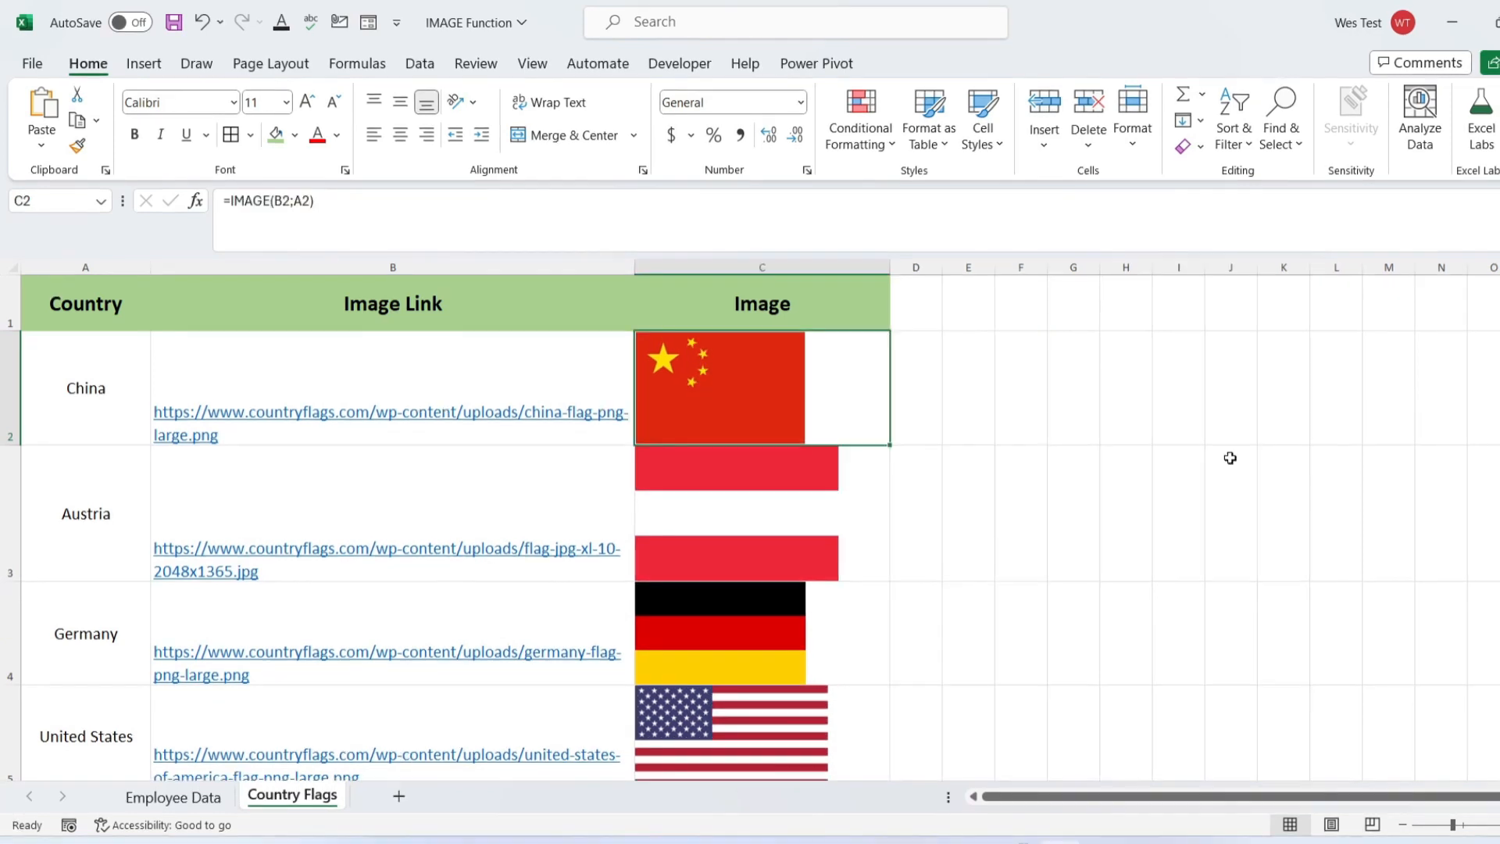
click(1211, 440)
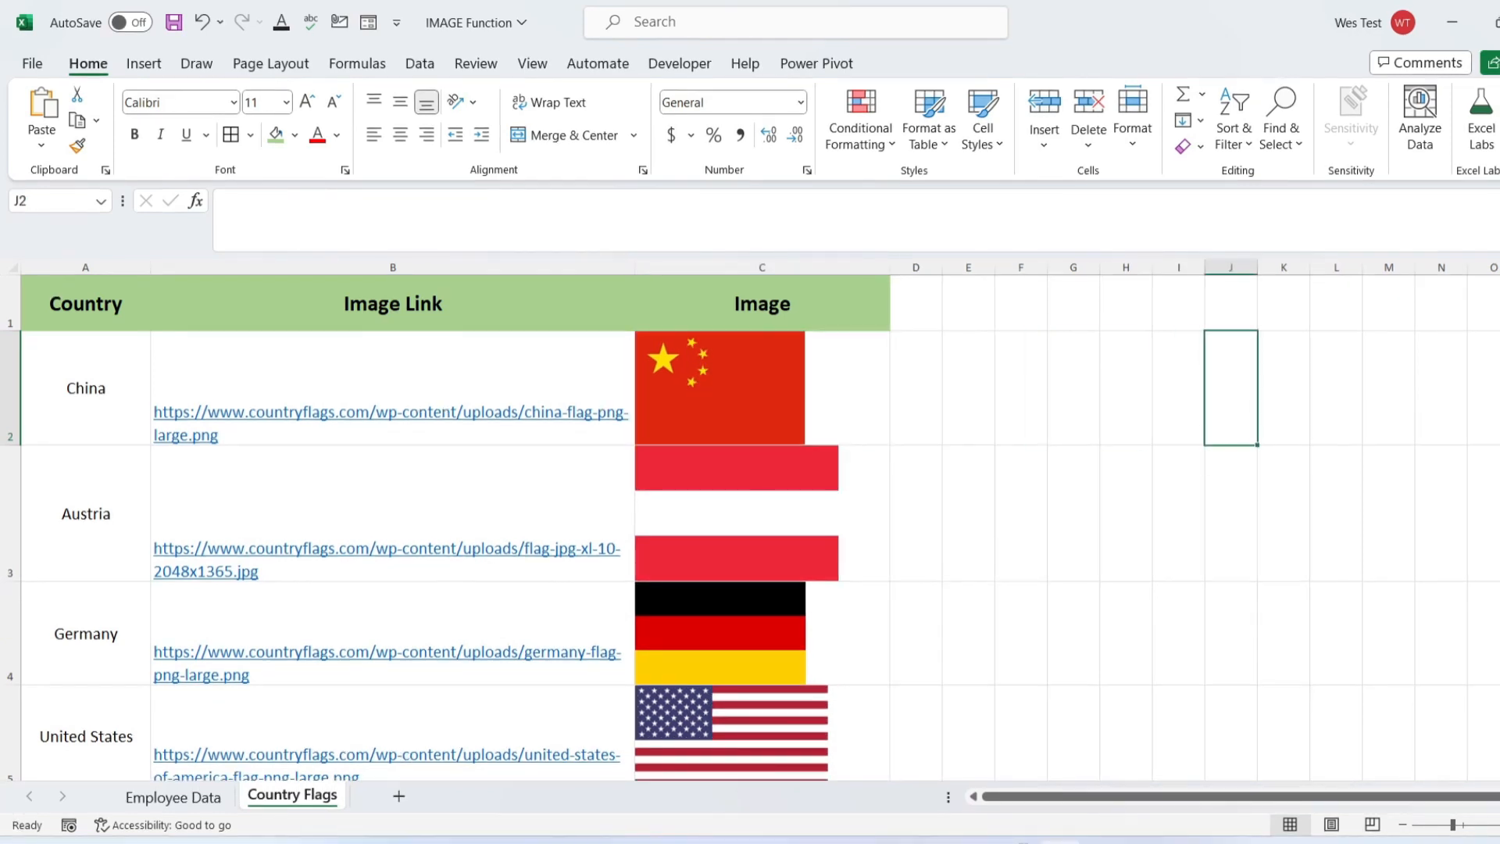
- Add sizing option 1 (Fill cell) to the China flag formula as =IMAGE(B2;A2;1) and copy it down to C6
click(832, 390)
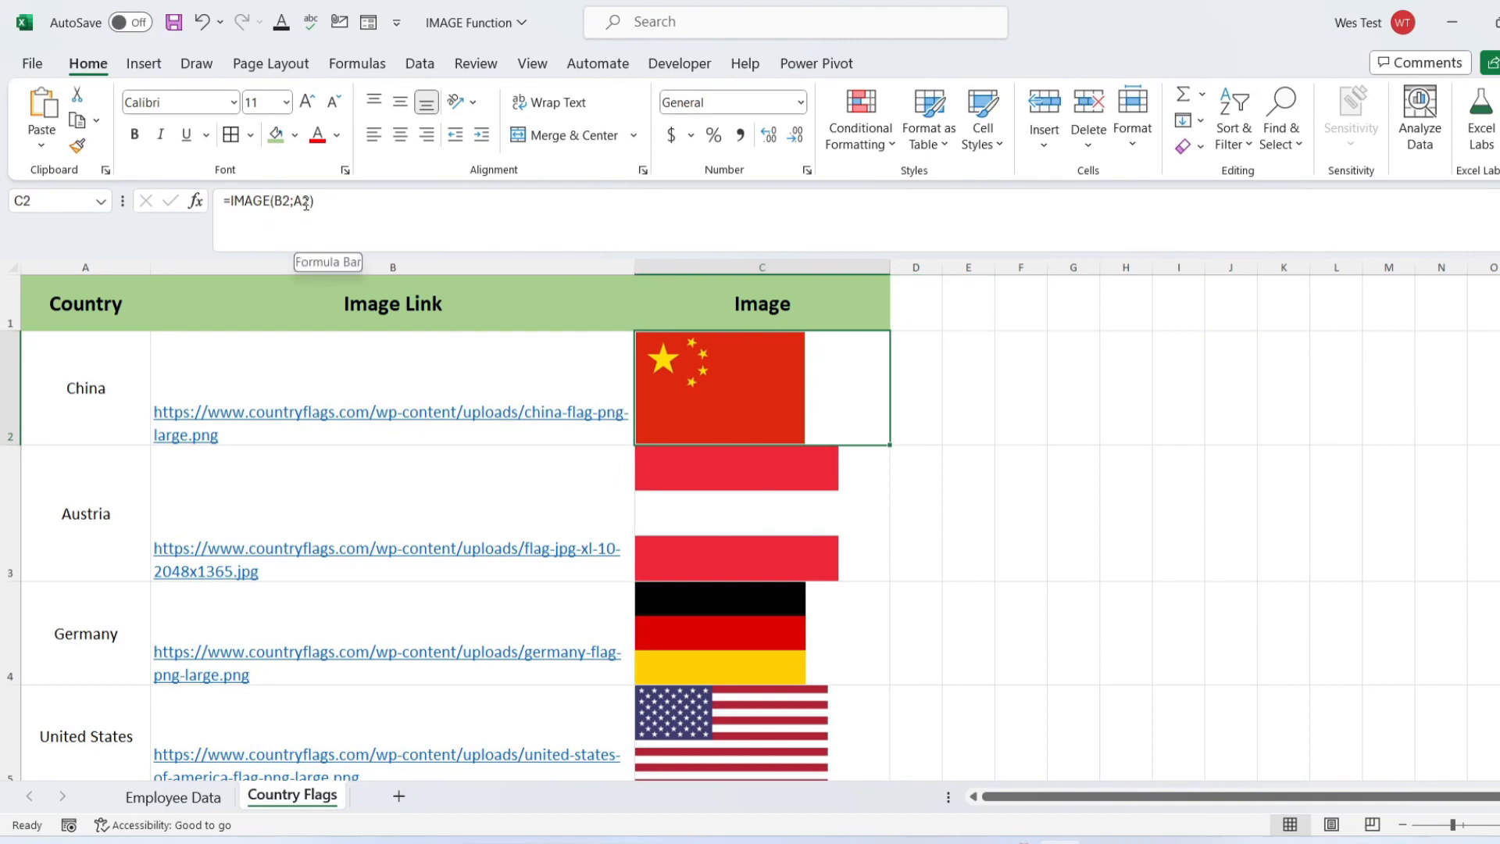
click(324, 220)
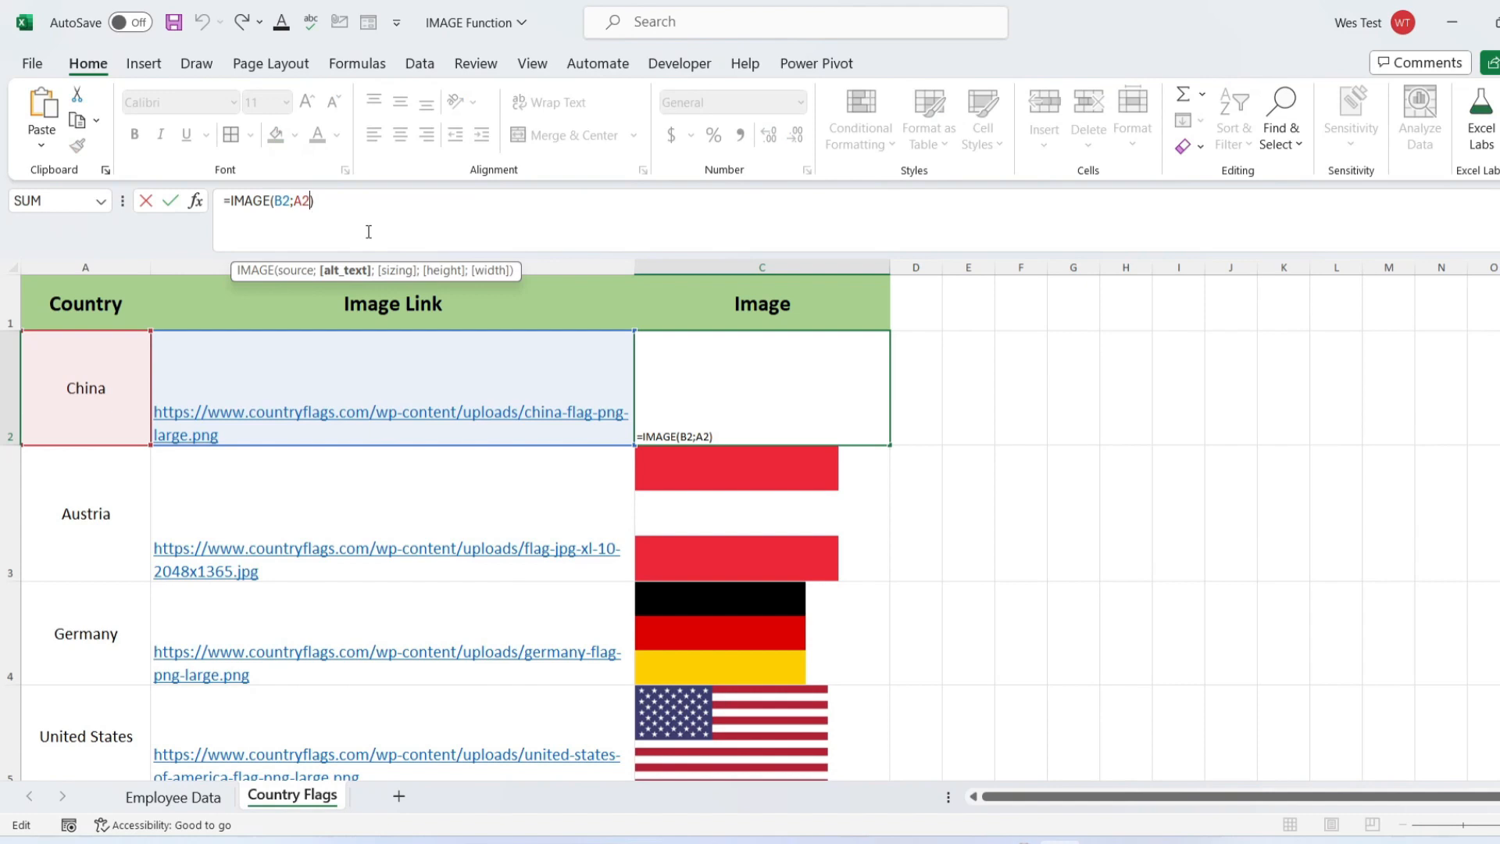
text(;)
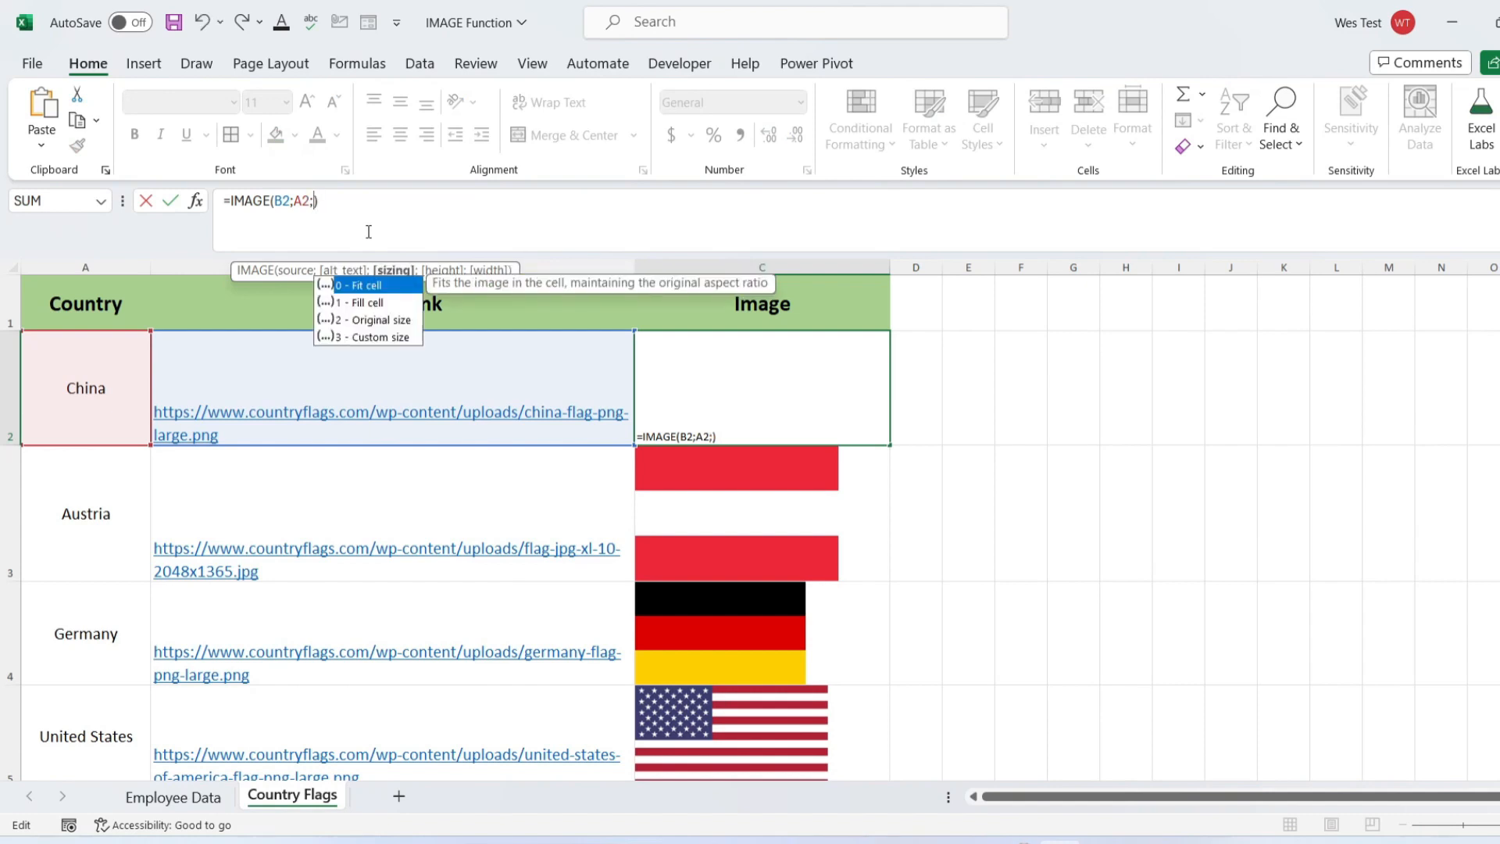
double_click(360, 310)
key(Return)
key(Up)
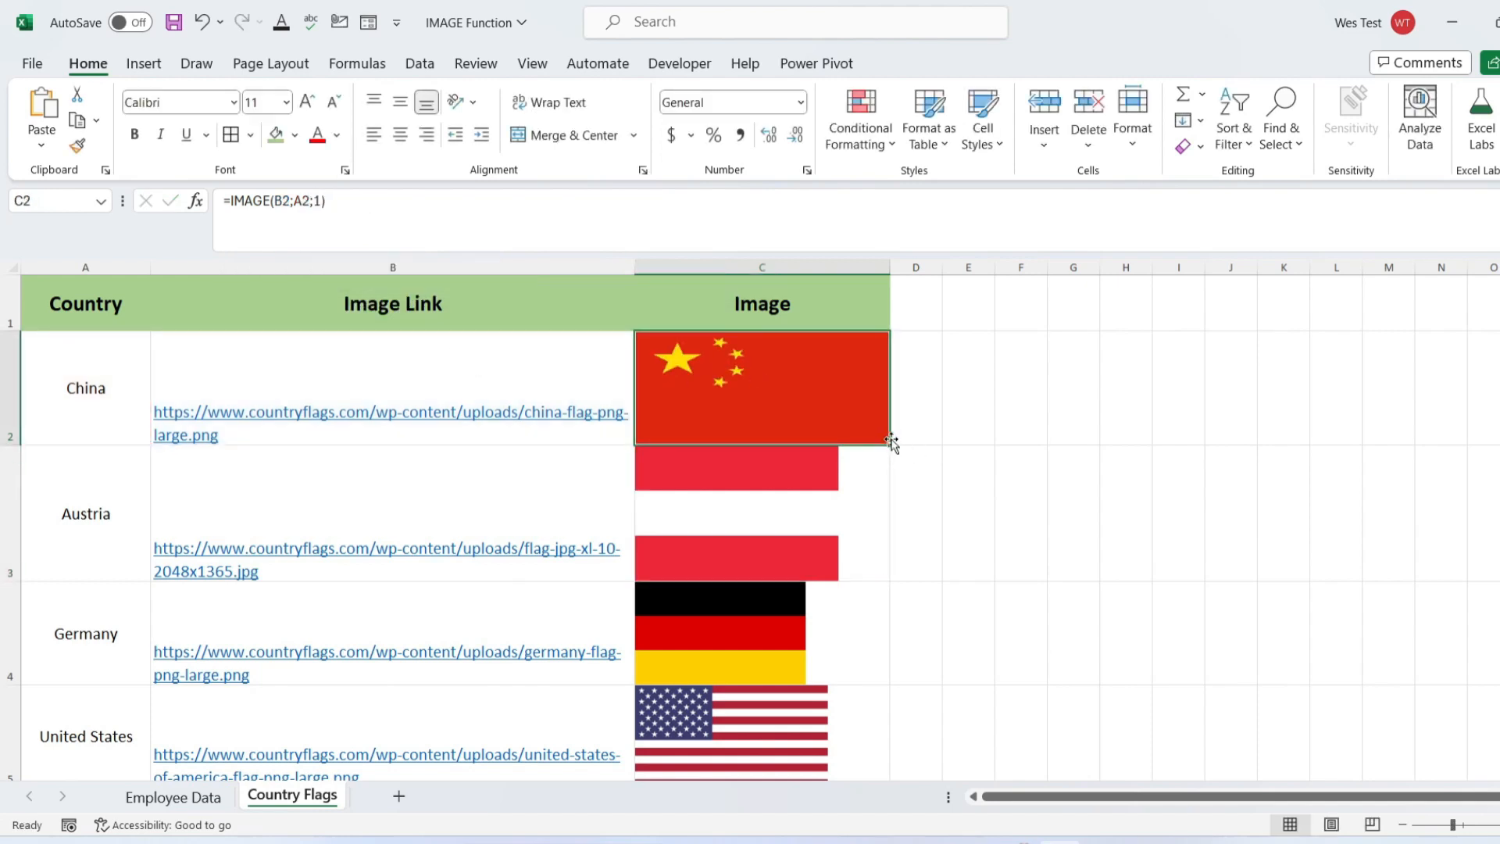
- Change the China flag formula to custom sizing 3 with height 200 and width 250
click(322, 201)
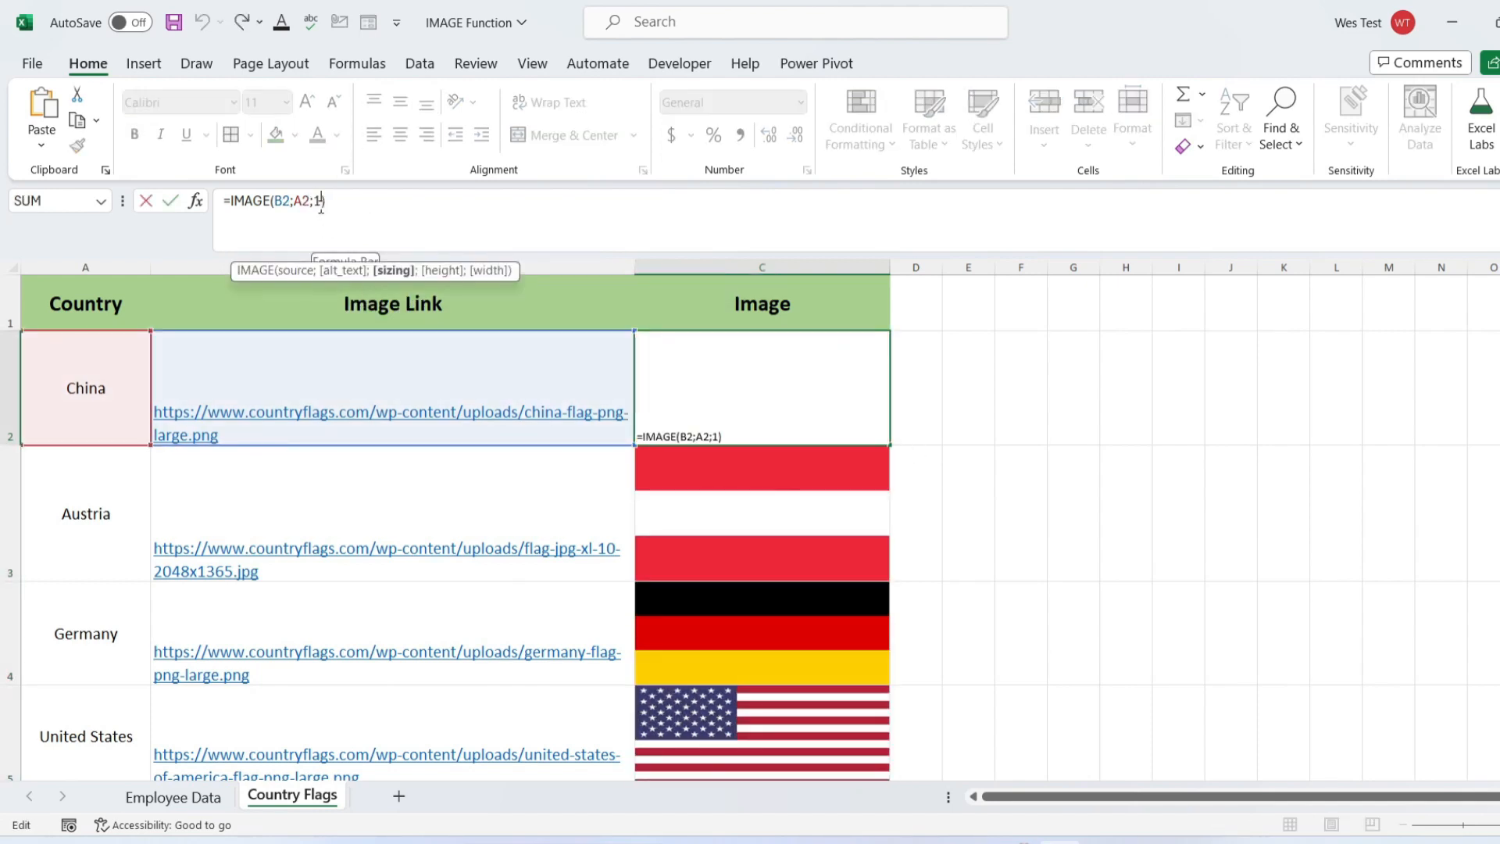
key(BackSpace)
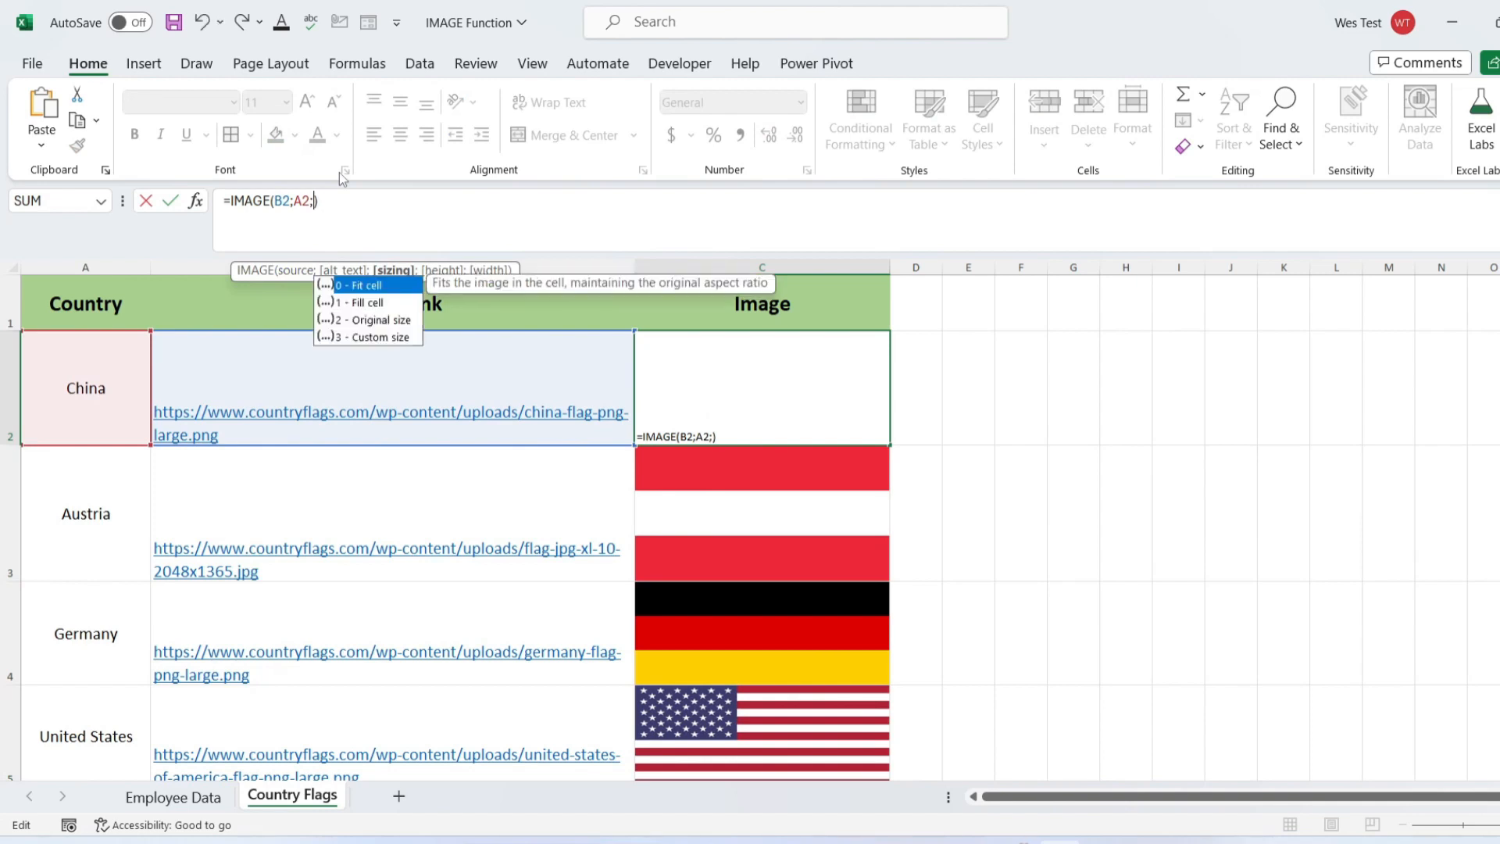
text(3:)
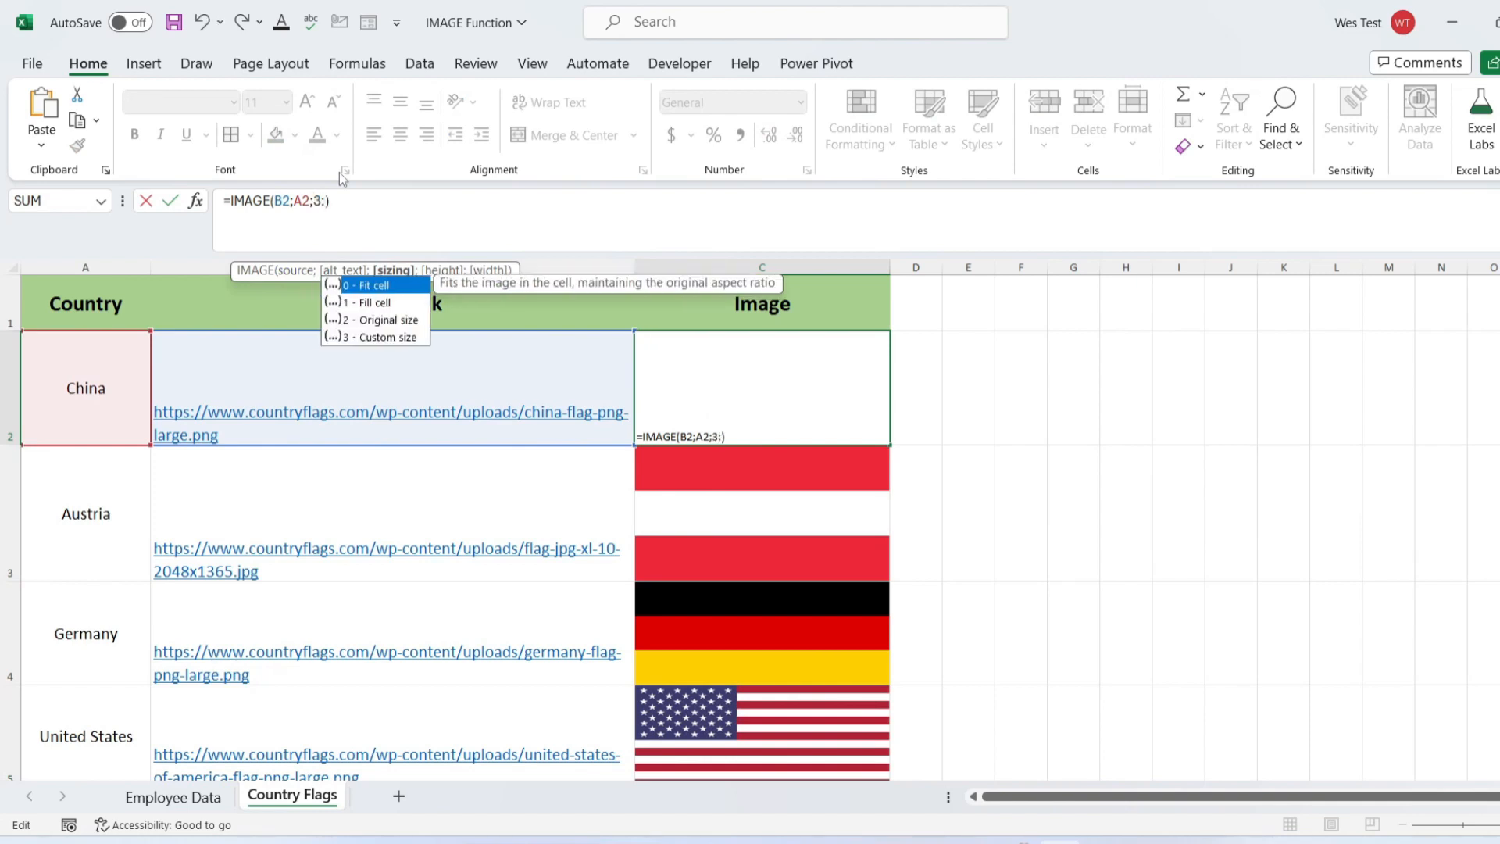
key(BackSpace)
text(;)
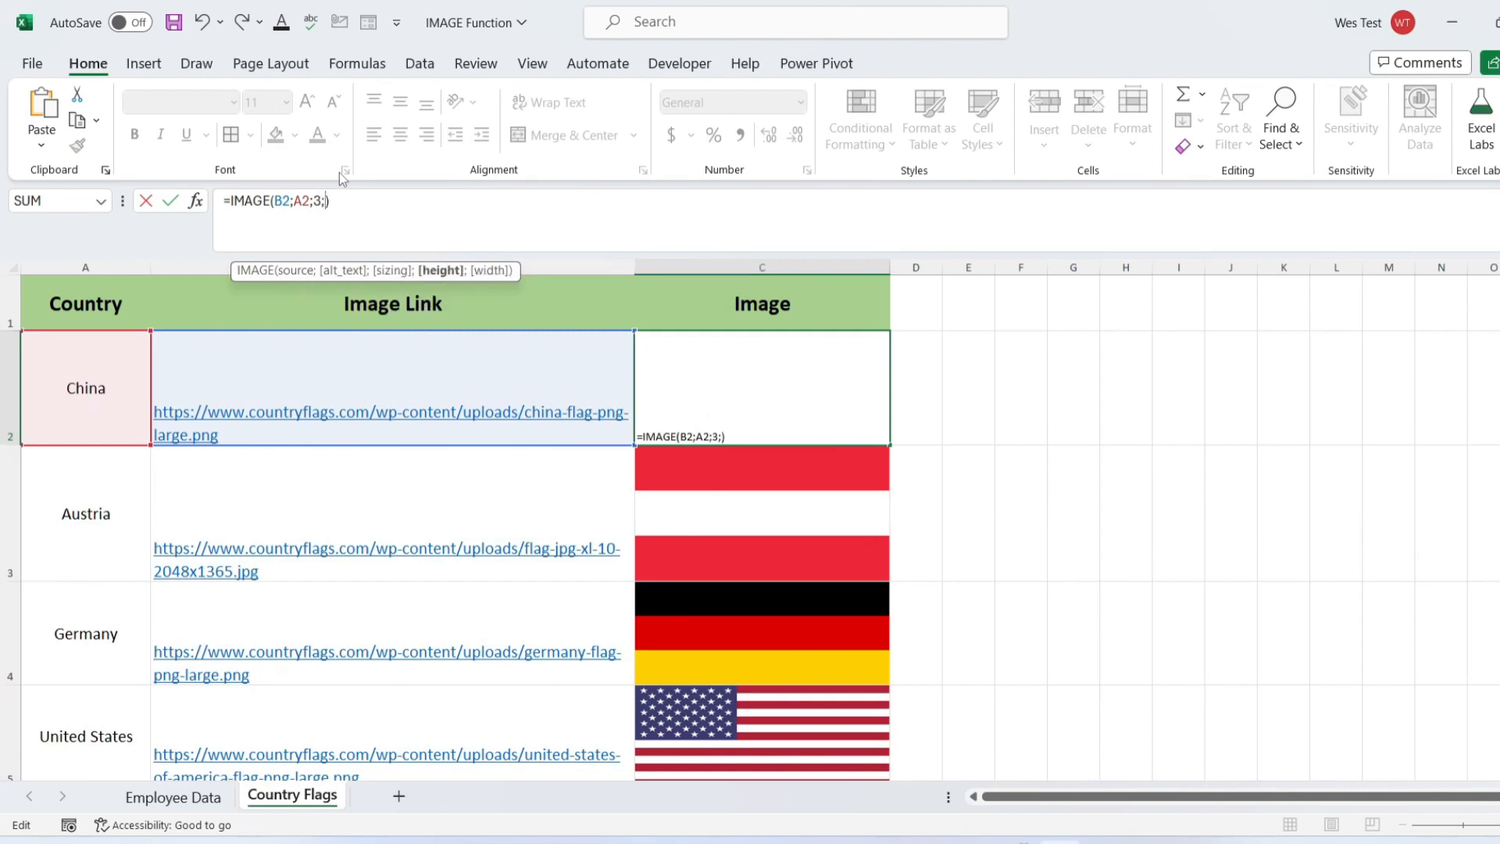
text(200;250)
key(Return)
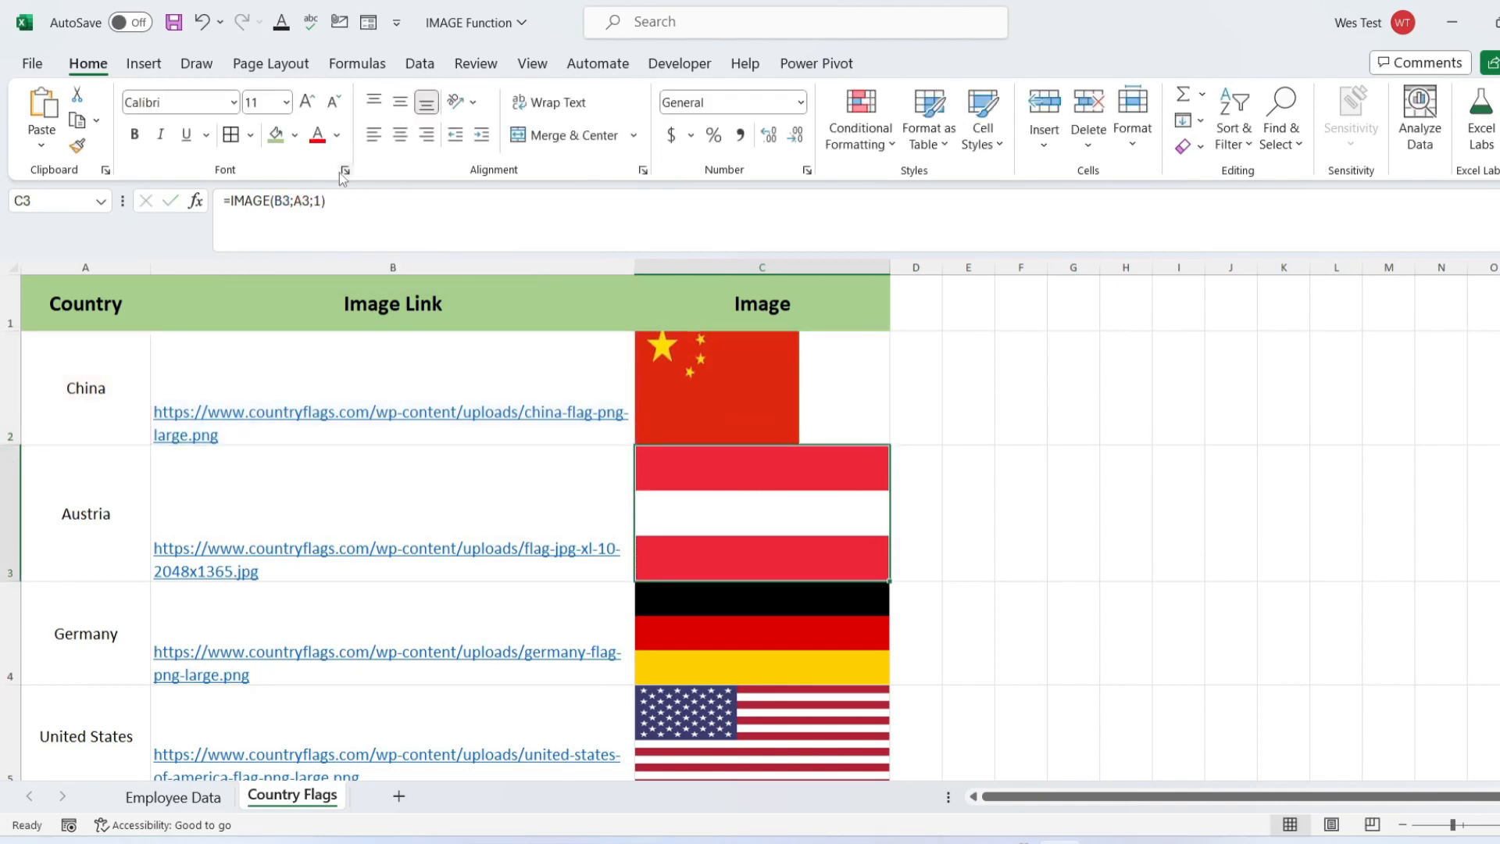
click(930, 426)
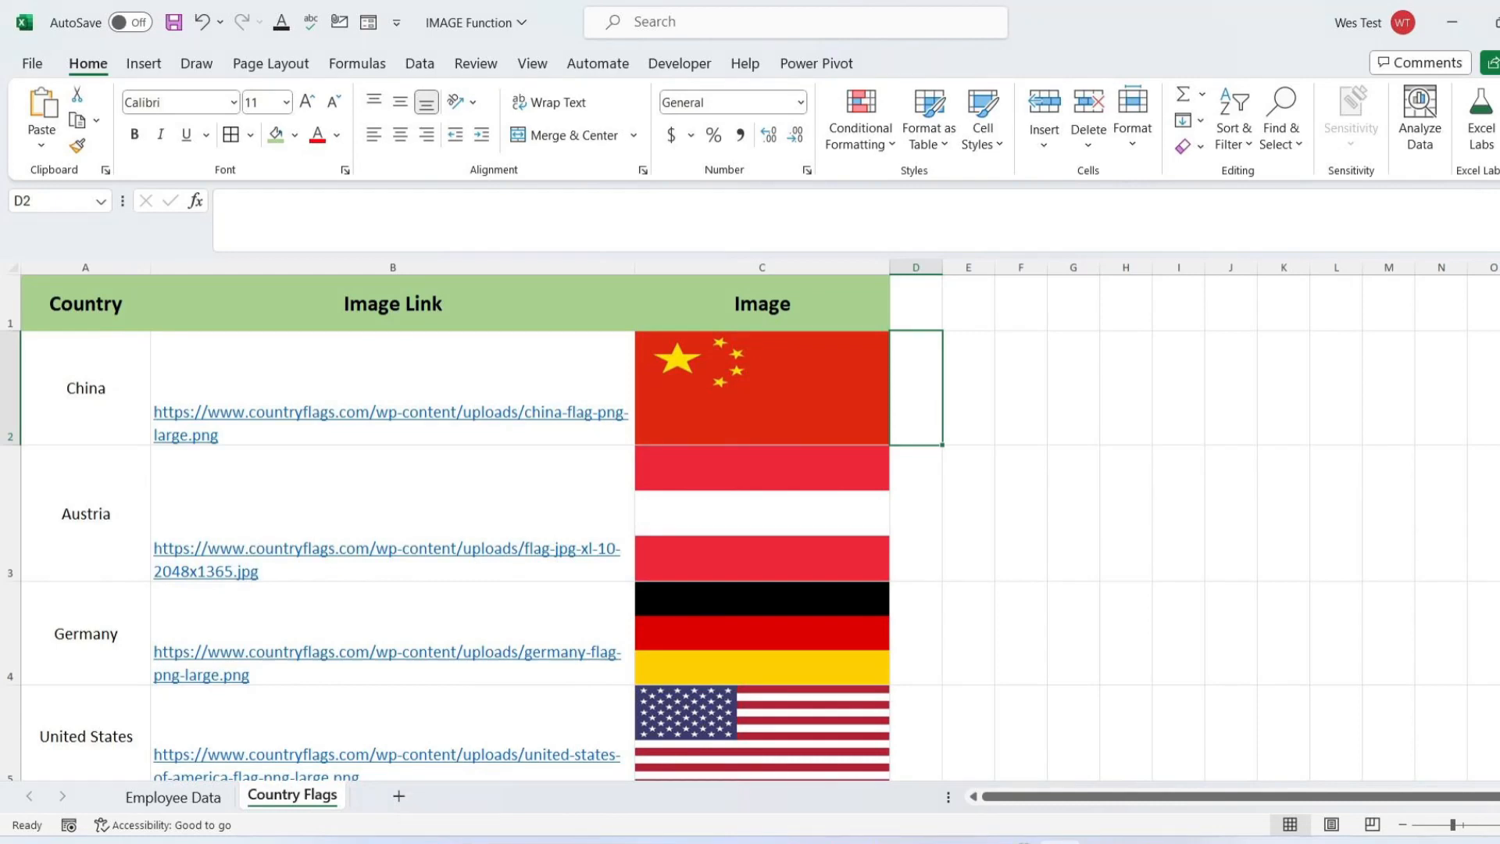
- Switch to the Employee Data sheet and review its Country column next to the empty Image column
click(184, 797)
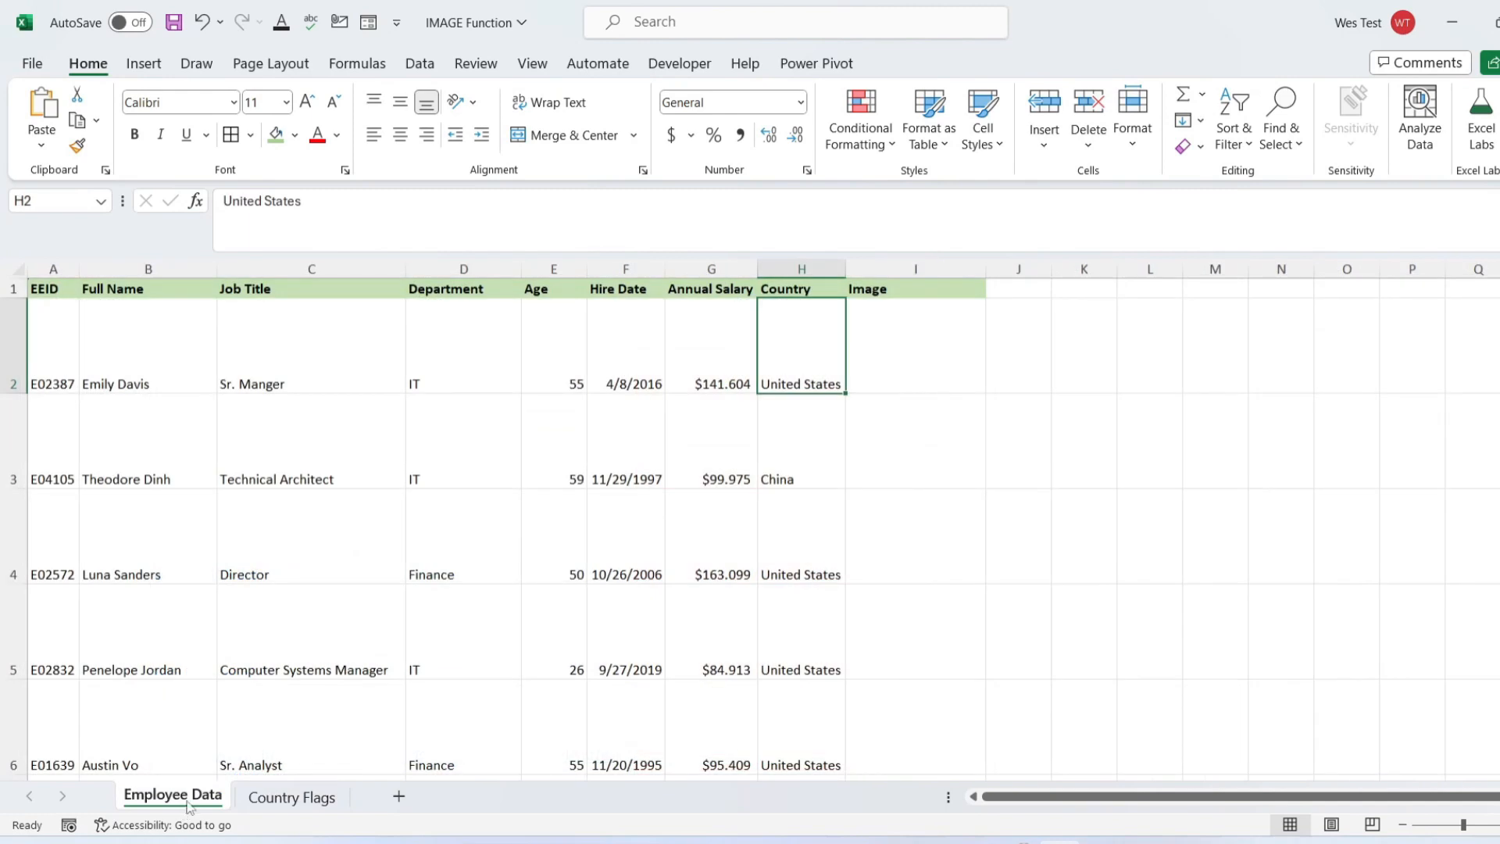
click(967, 349)
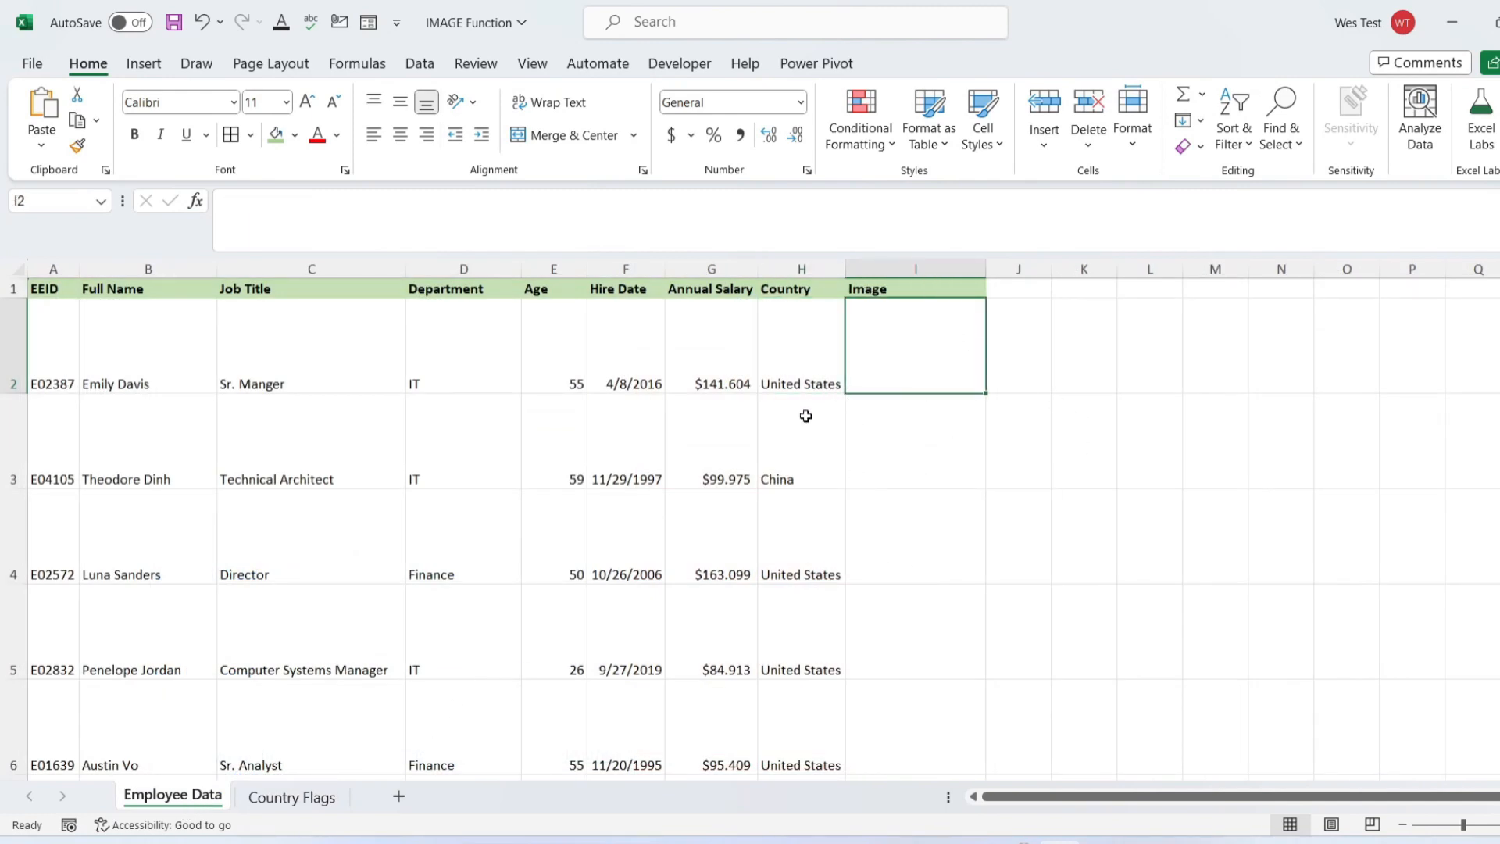
click(817, 365)
click(816, 268)
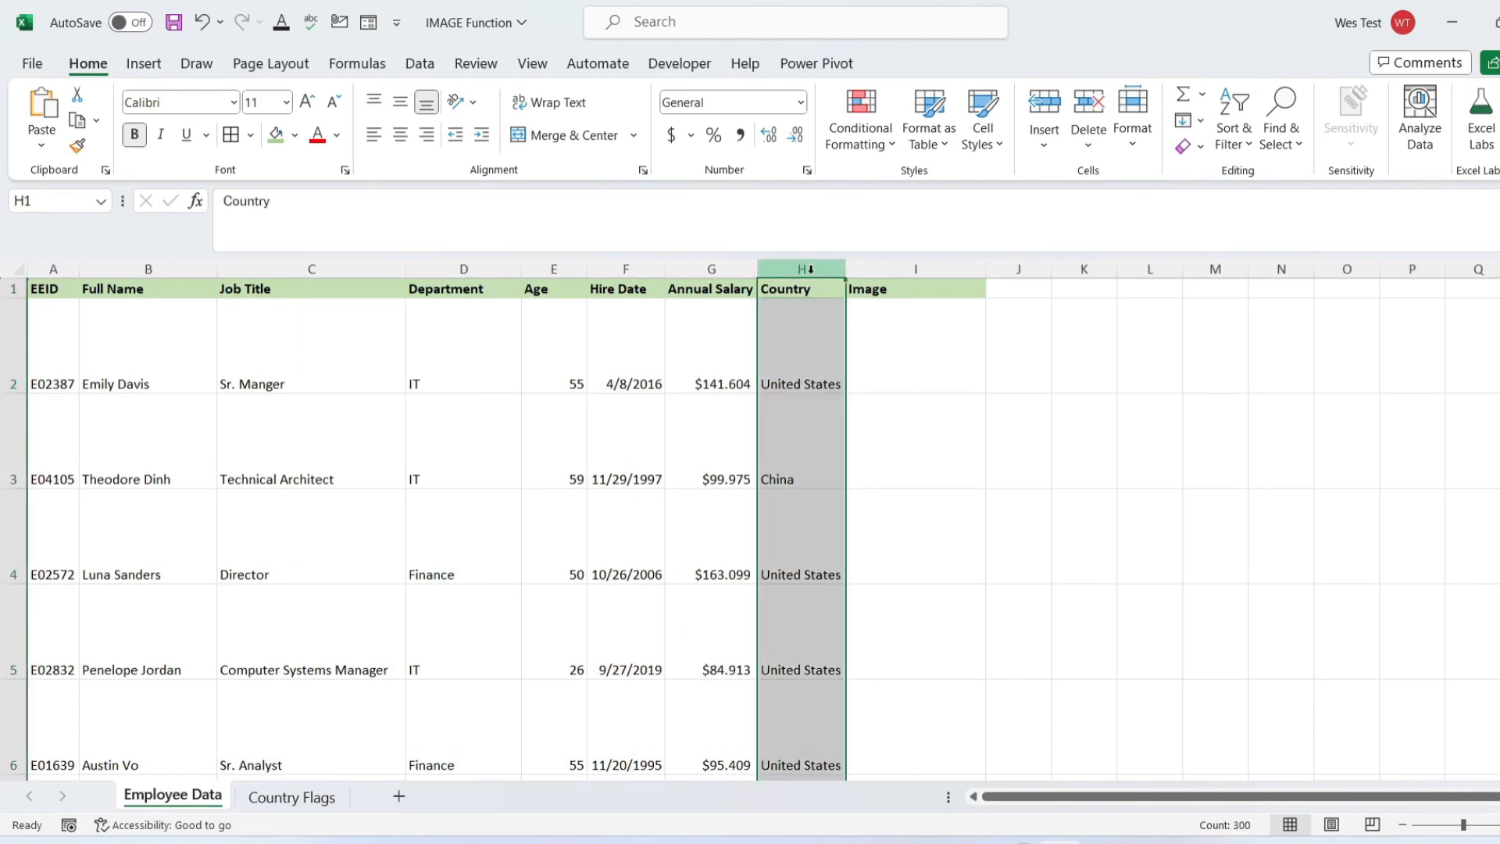
- Start an XLOOKUP formula in I2 of the Image column with the employee's country in H2 as lookup value
click(955, 358)
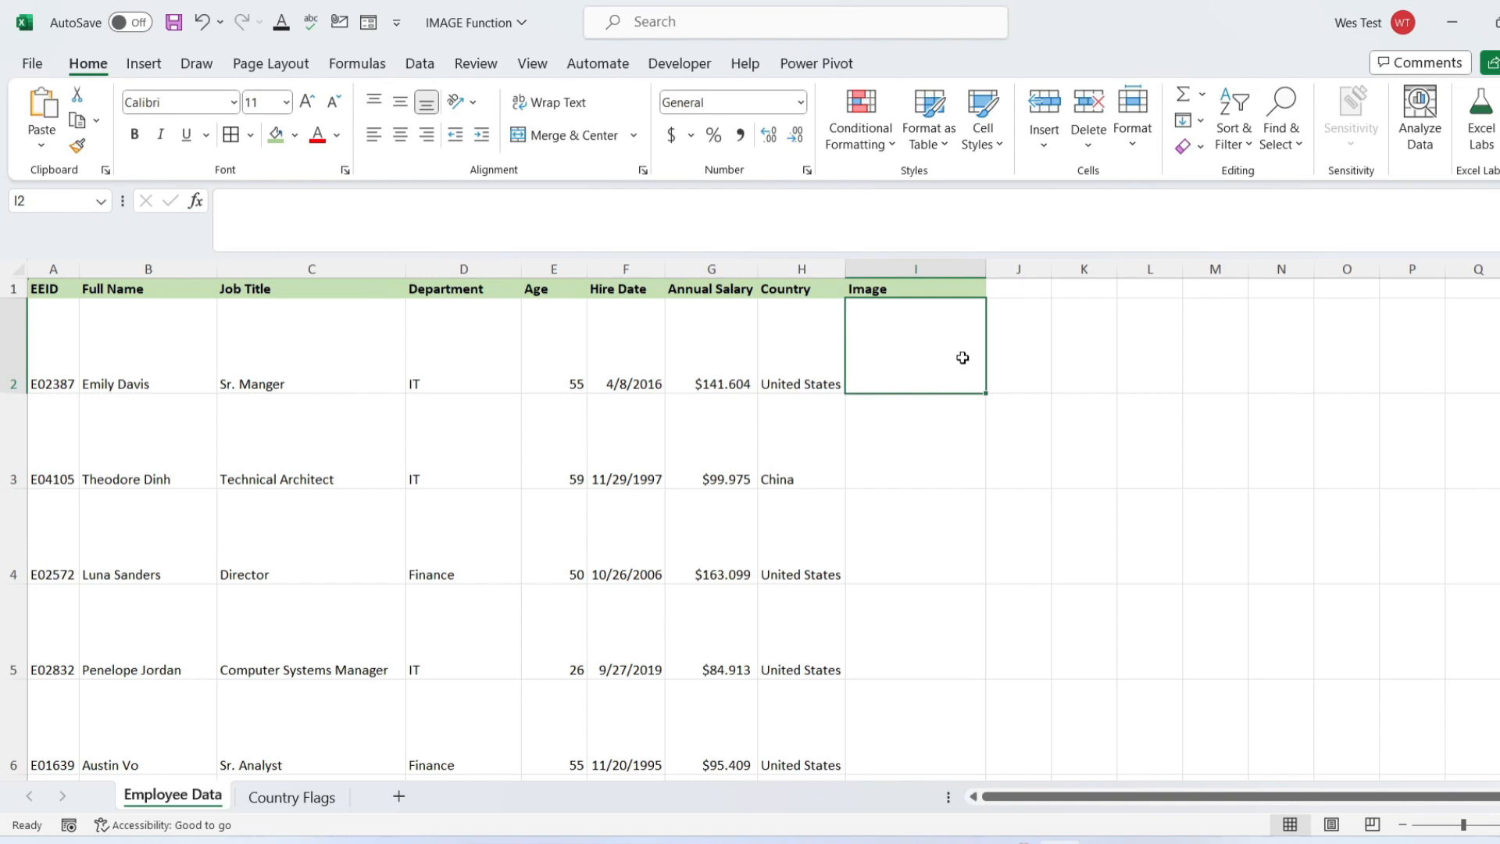
text(=XLO)
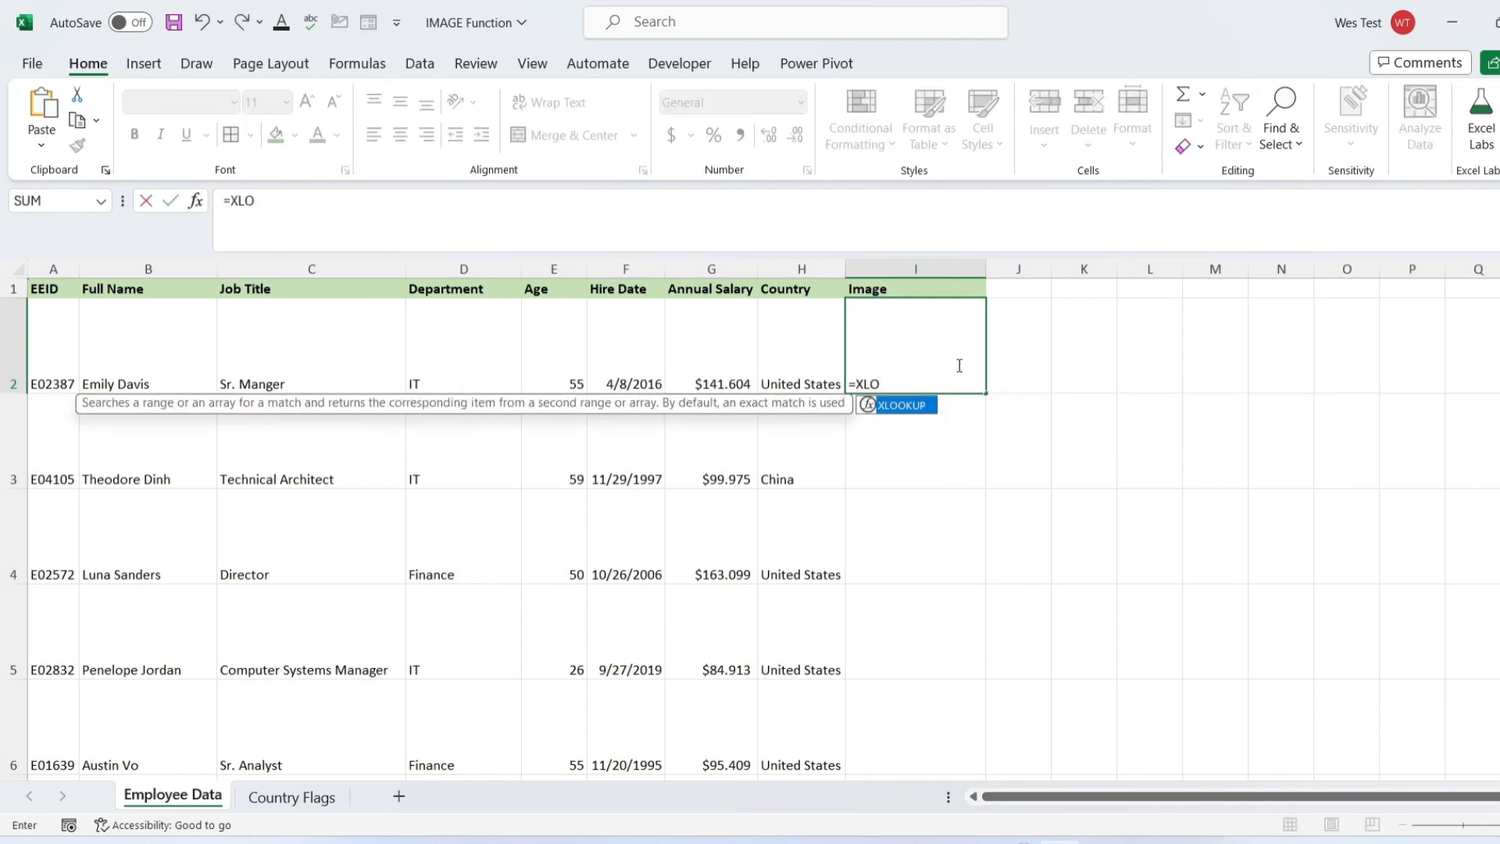
double_click(901, 404)
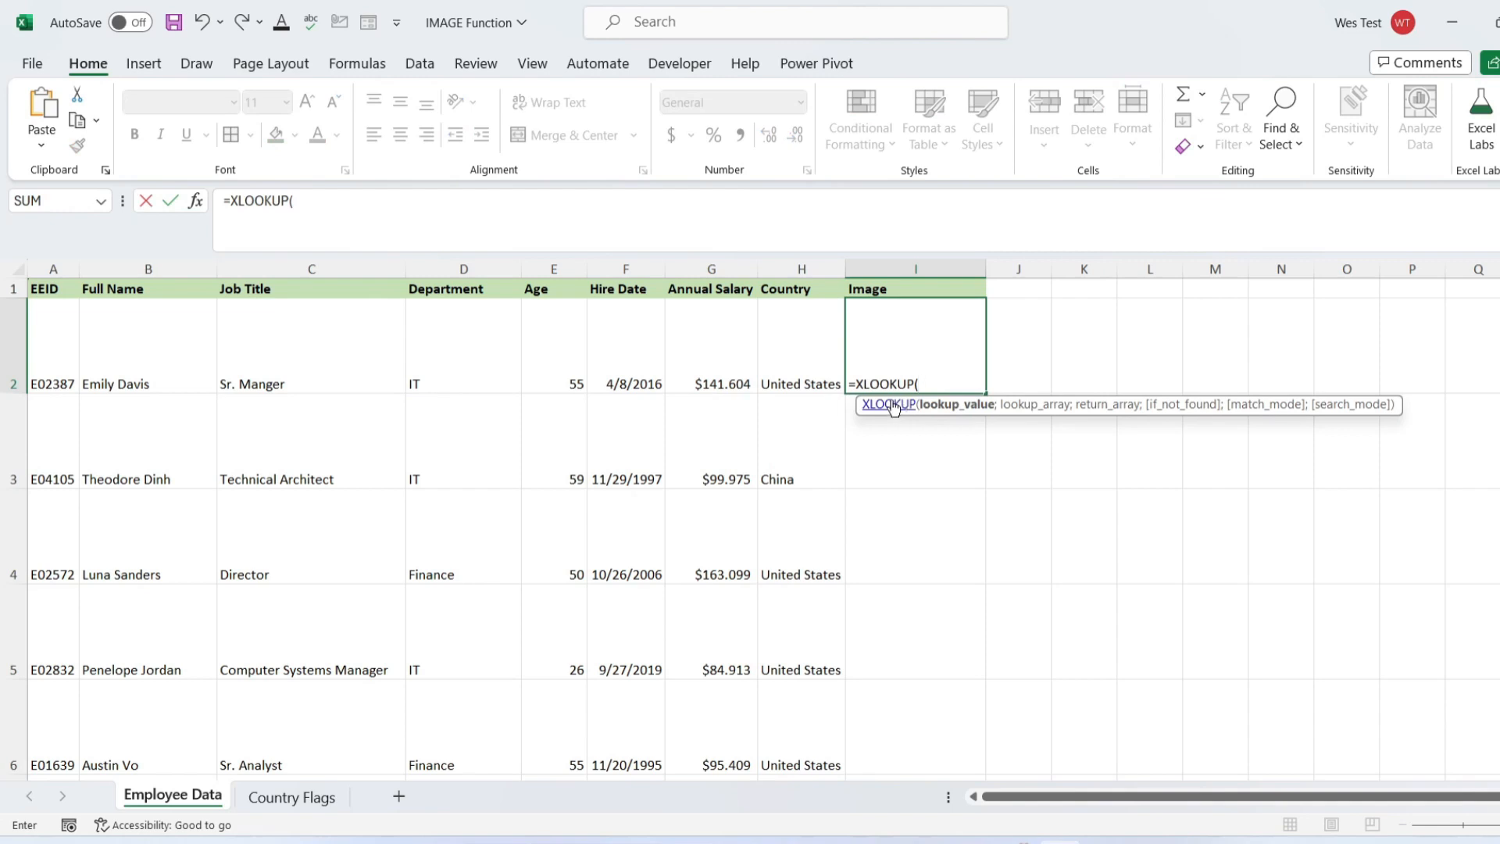
click(803, 361)
click(364, 216)
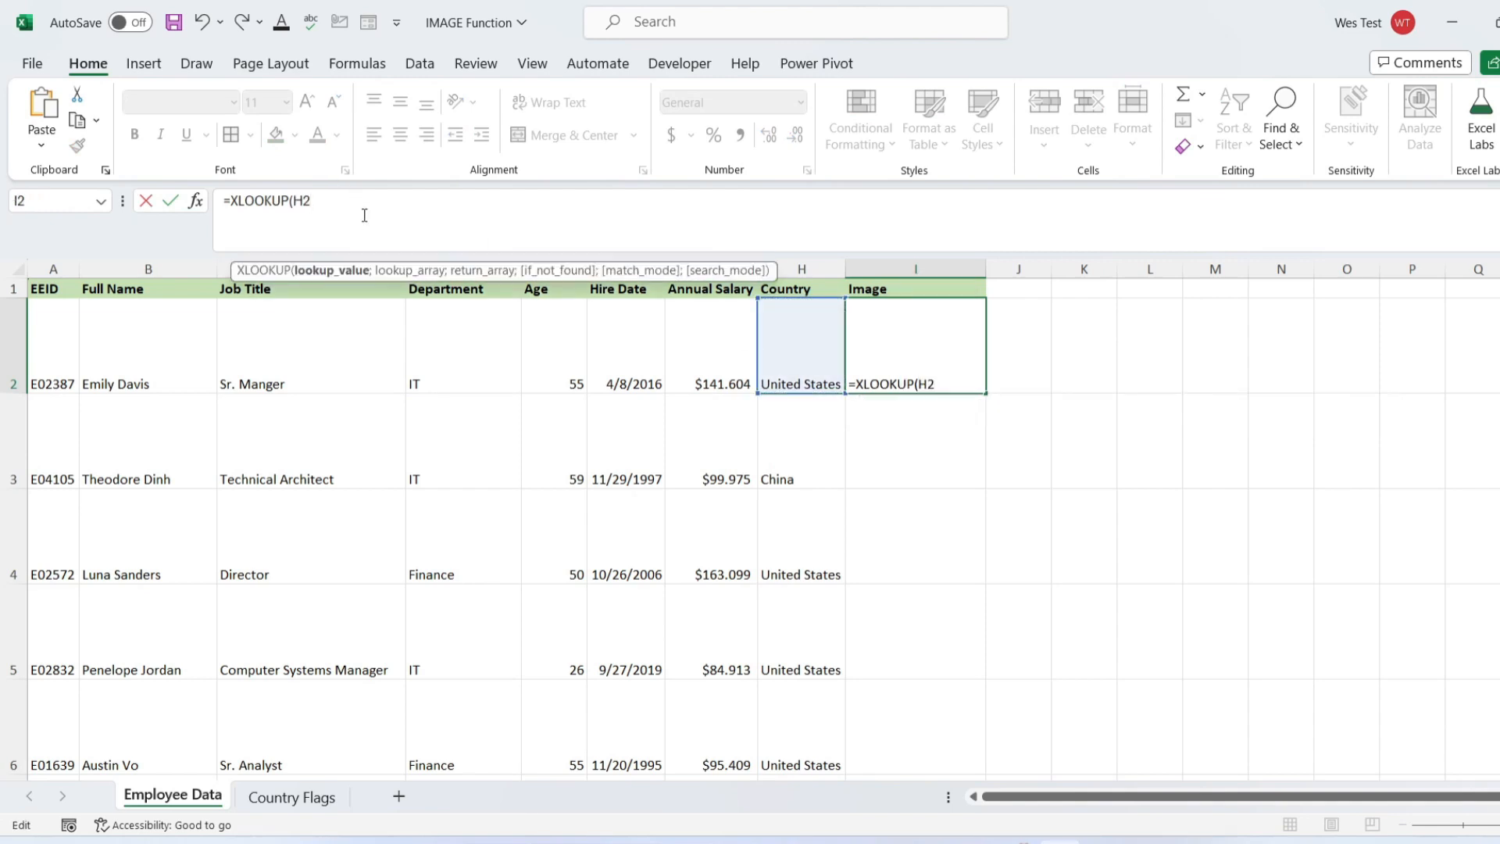
text(;)
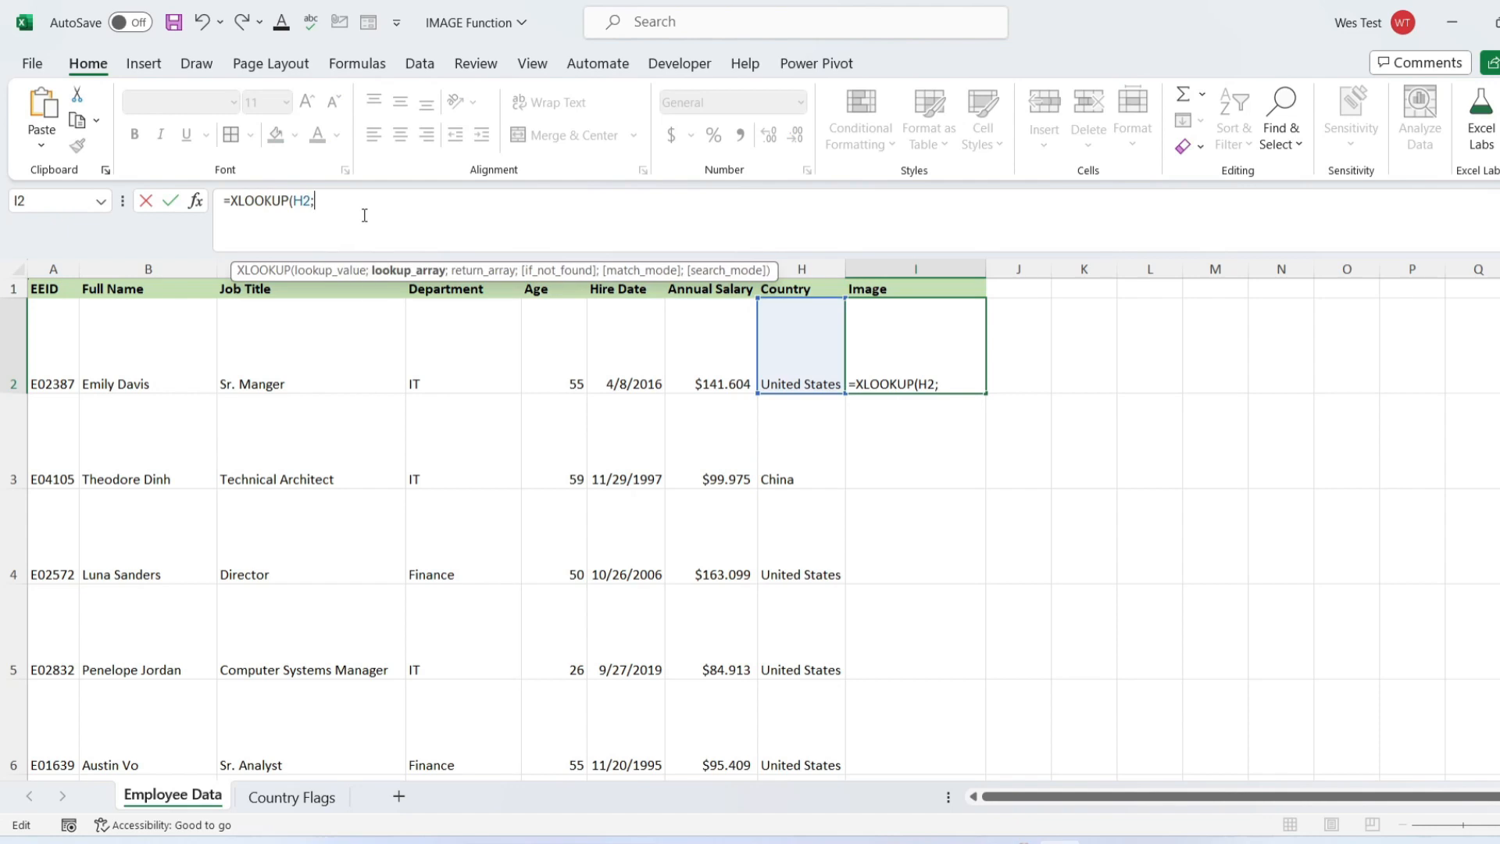
- Set the XLOOKUP lookup array to the country names in A2:A6 of the Country Flags sheet
click(332, 798)
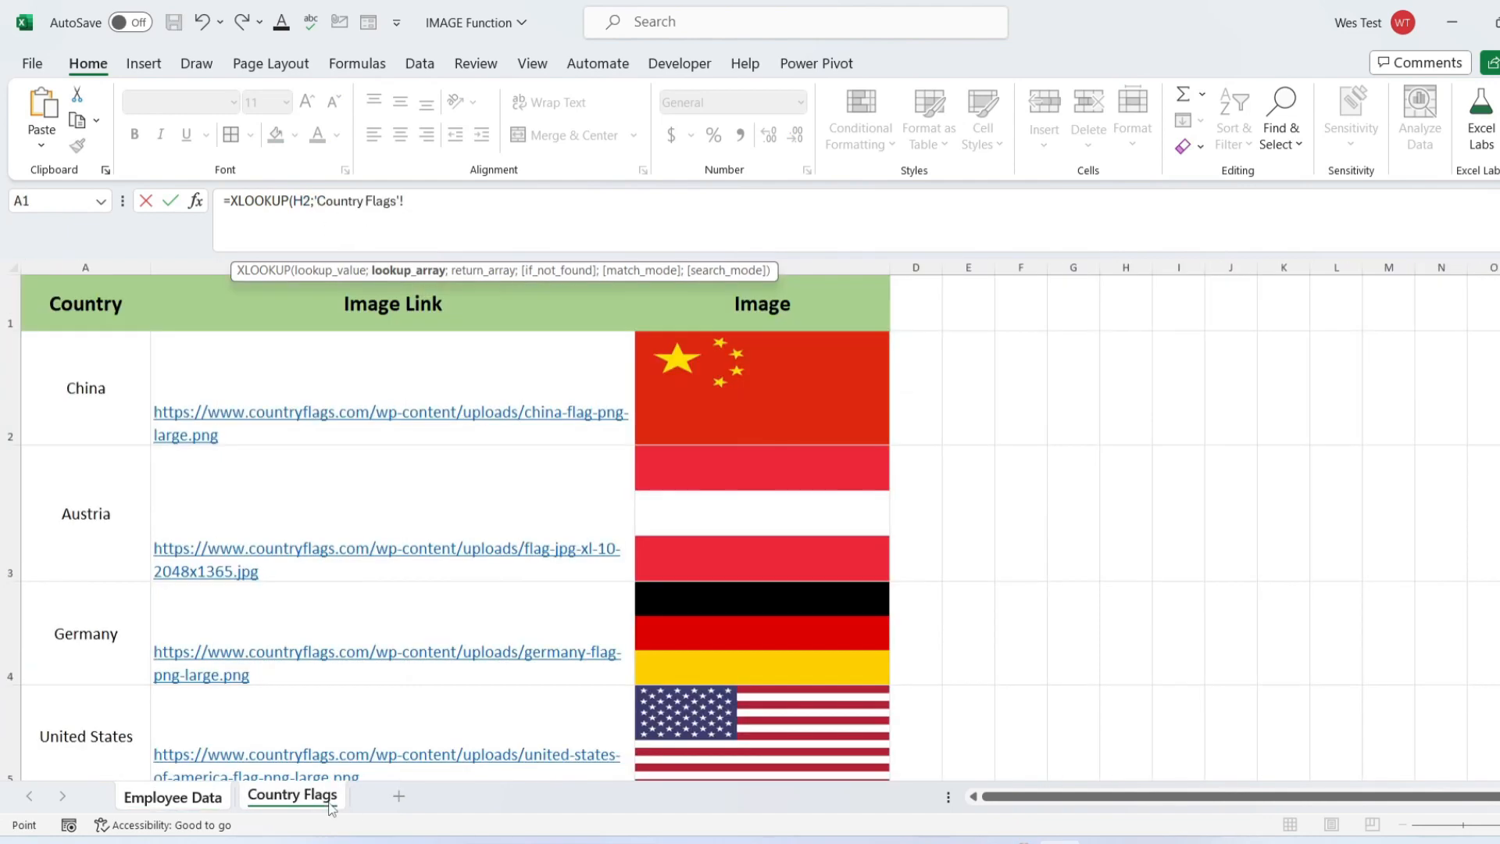
click(100, 363)
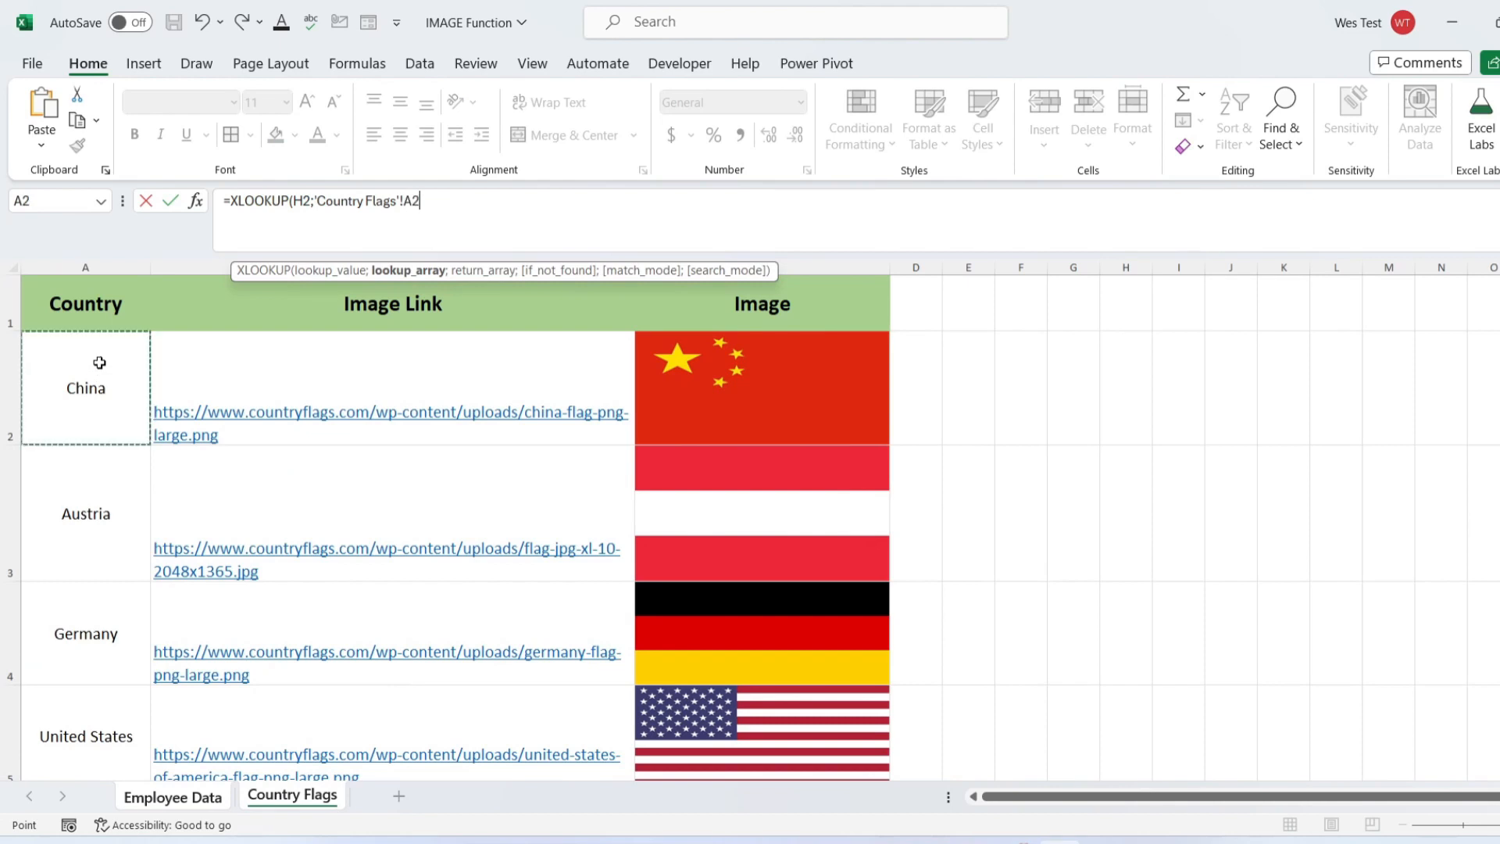
key(shift+Down)
key(shift+Down)
key(shift+Down)
key(shift+Down)
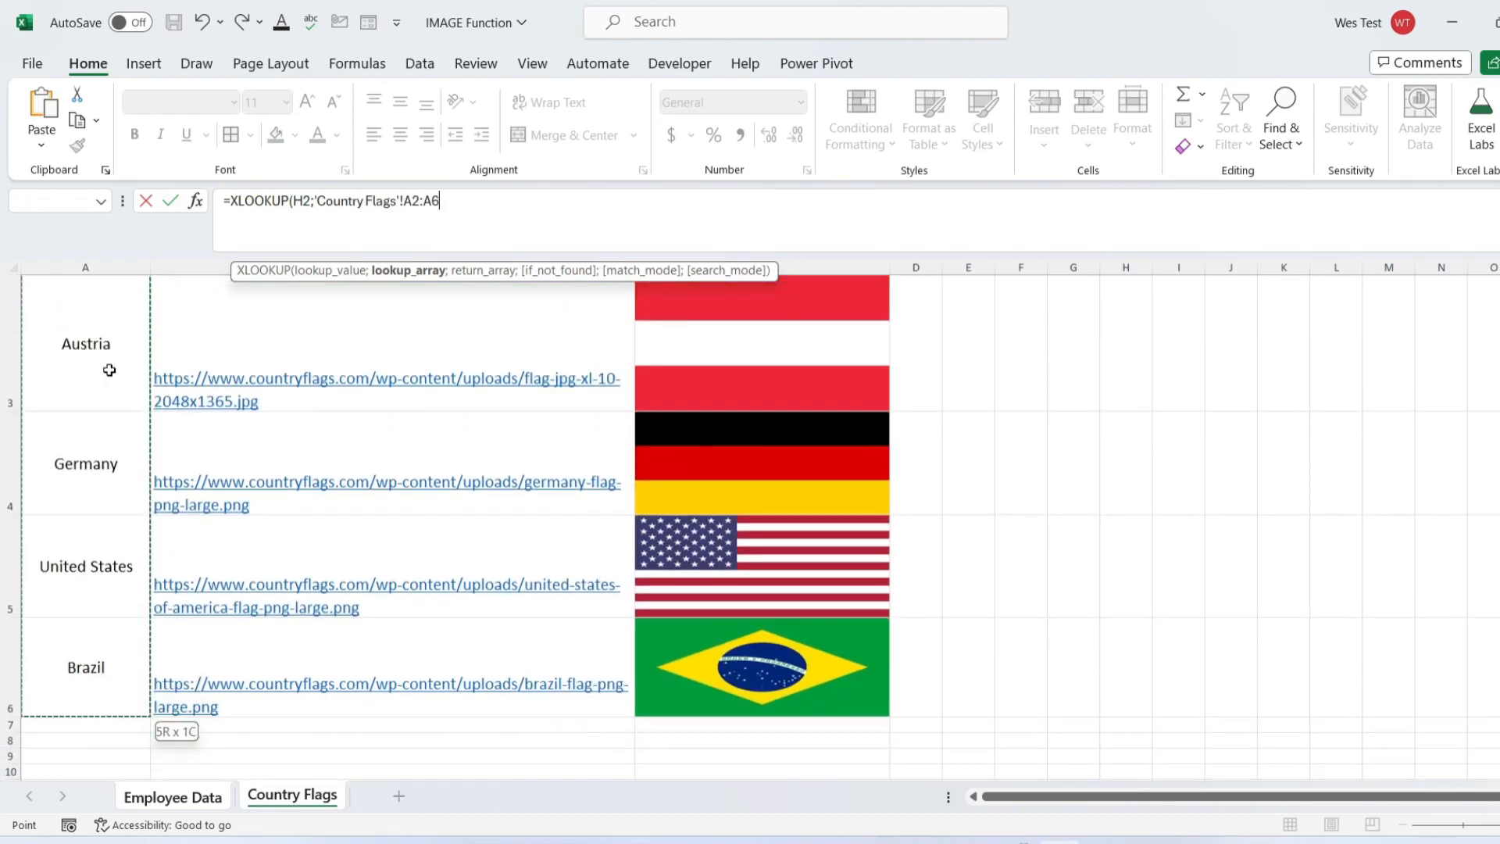
scroll(244, 536, up, 1)
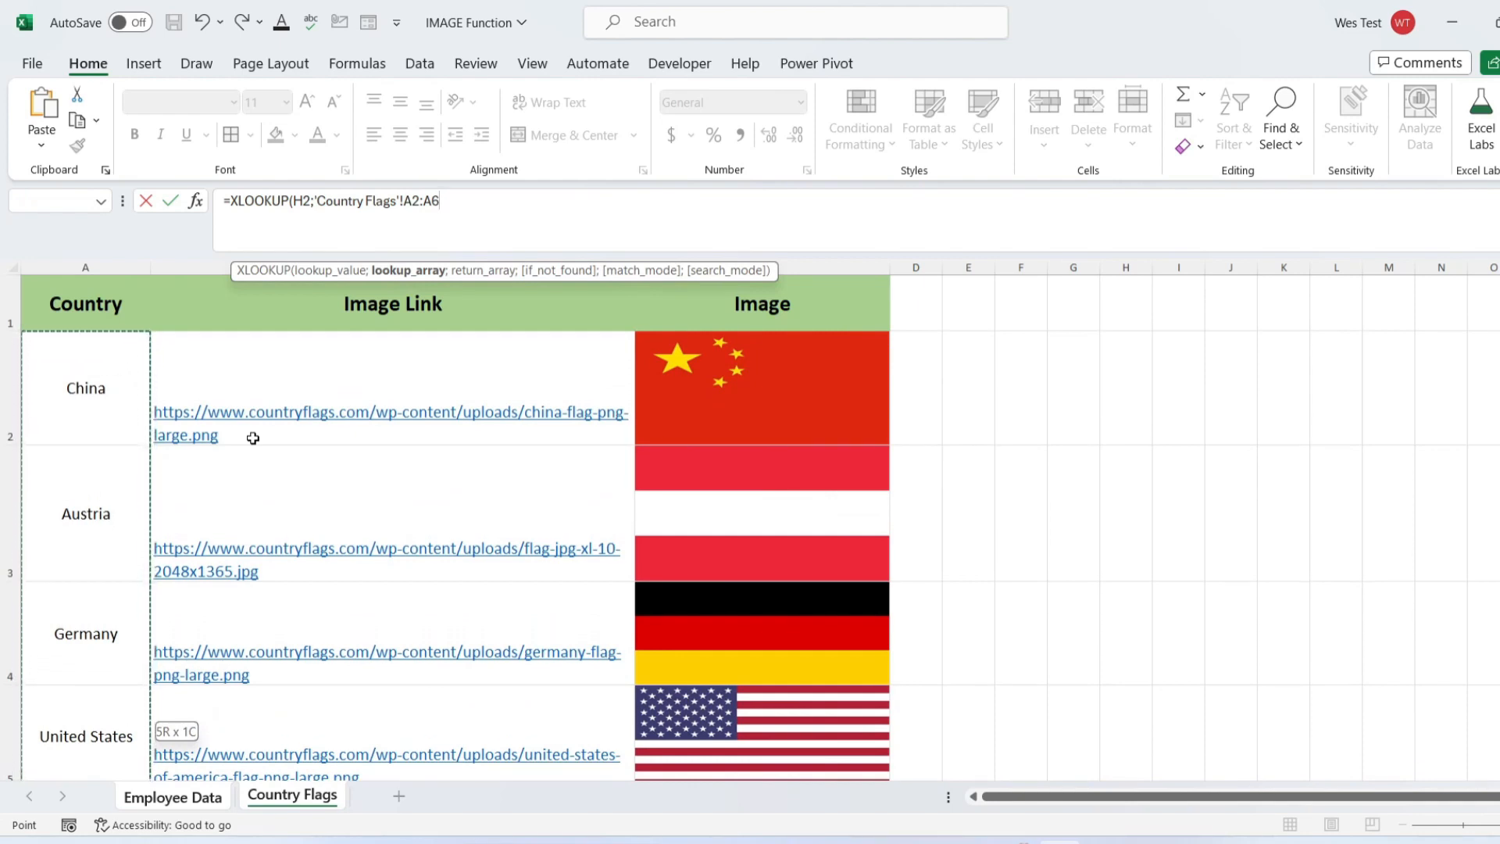
- Make the XLOOKUP lookup array reference absolute as $A$2:$A$6 and begin the return array argument
key(F4)
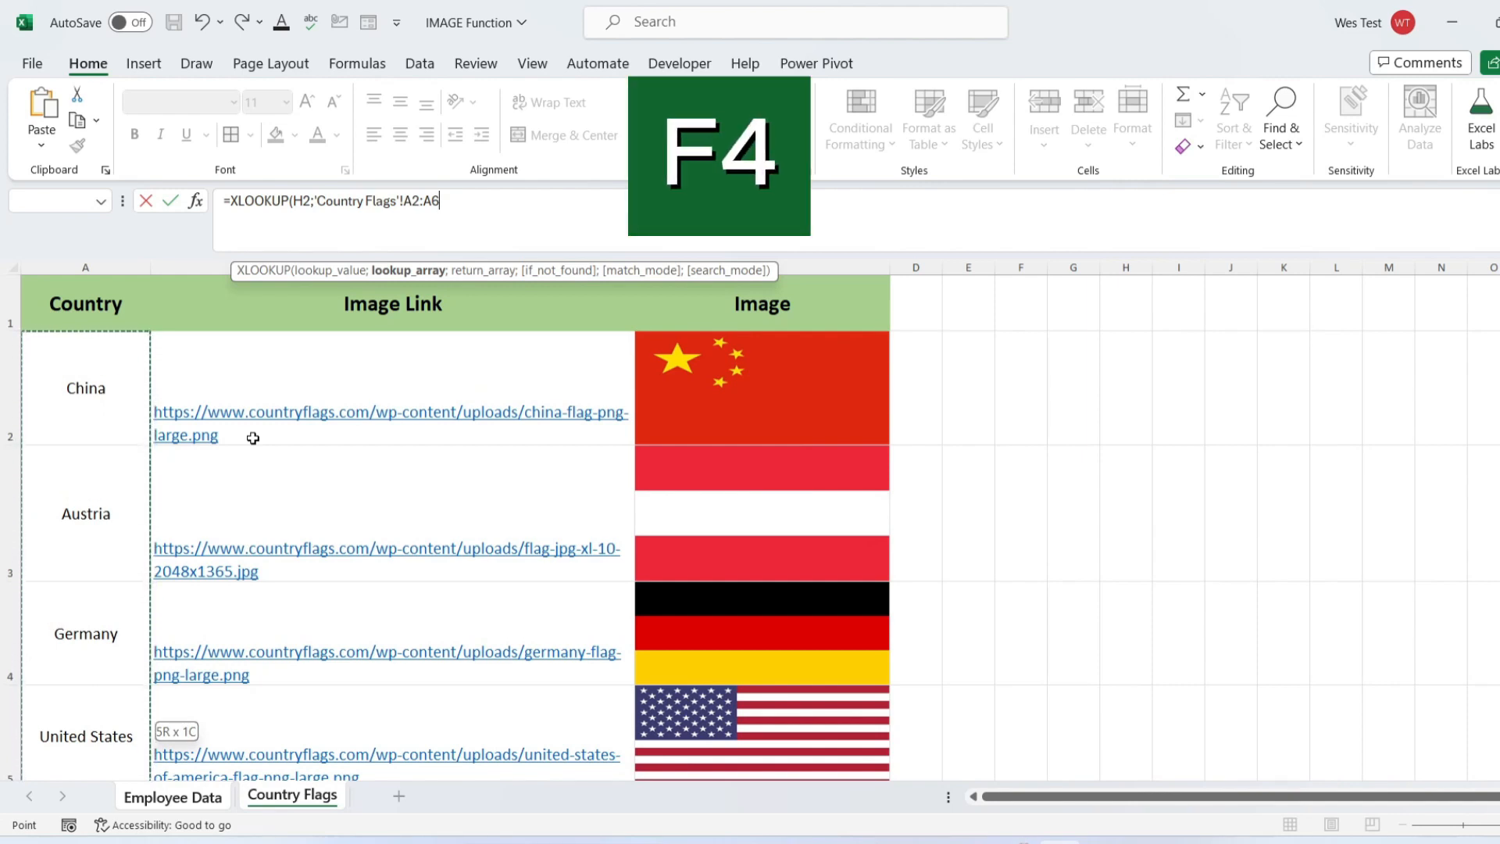
click(497, 202)
text(;)
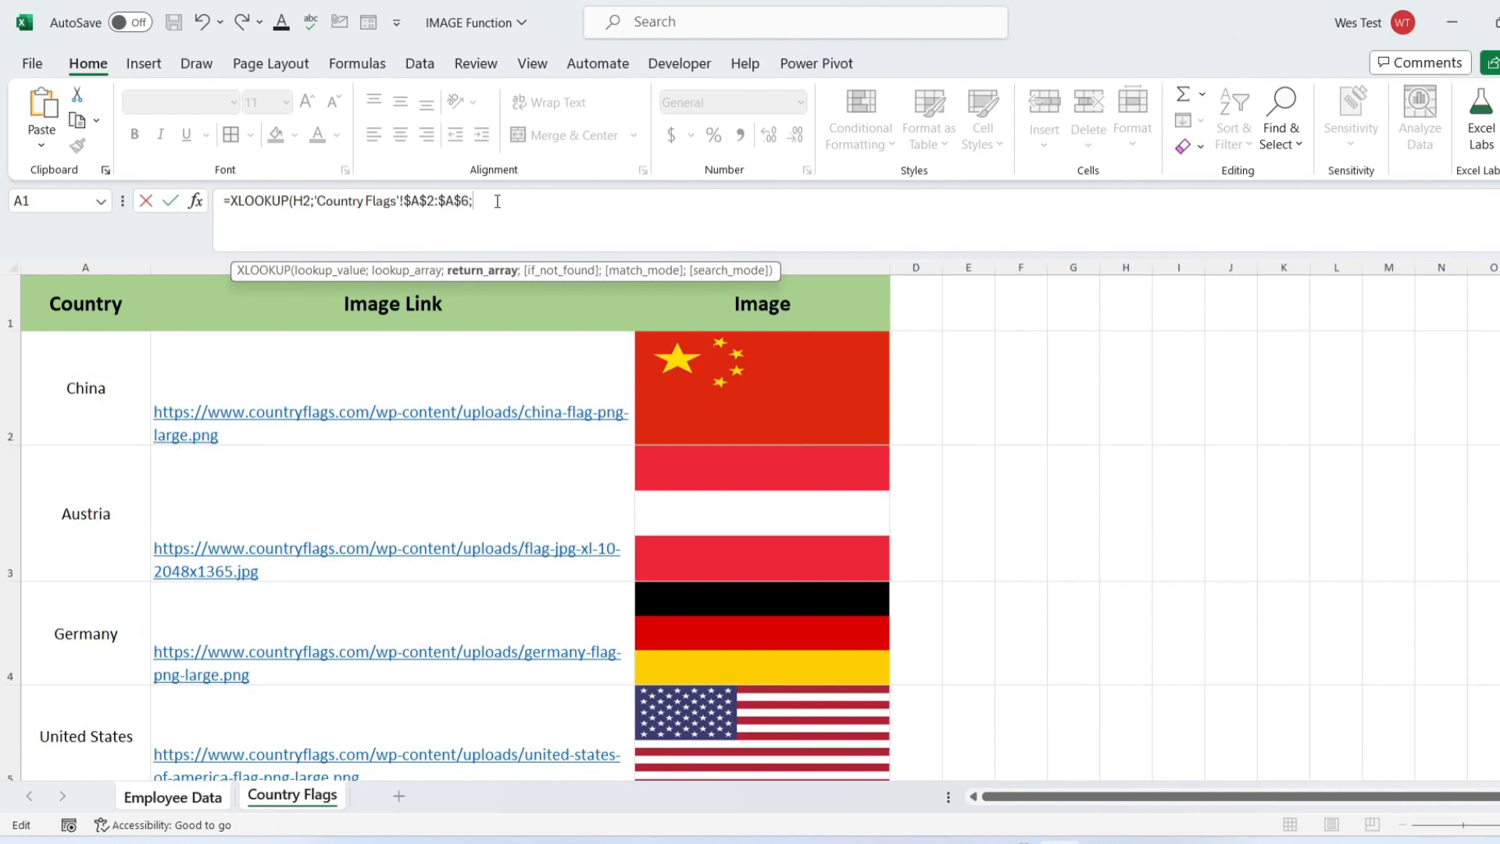
- Set the return array to the flag images in $C$2:$C$6 of the Country Flags sheet as an absolute reference and complete the formula
click(750, 376)
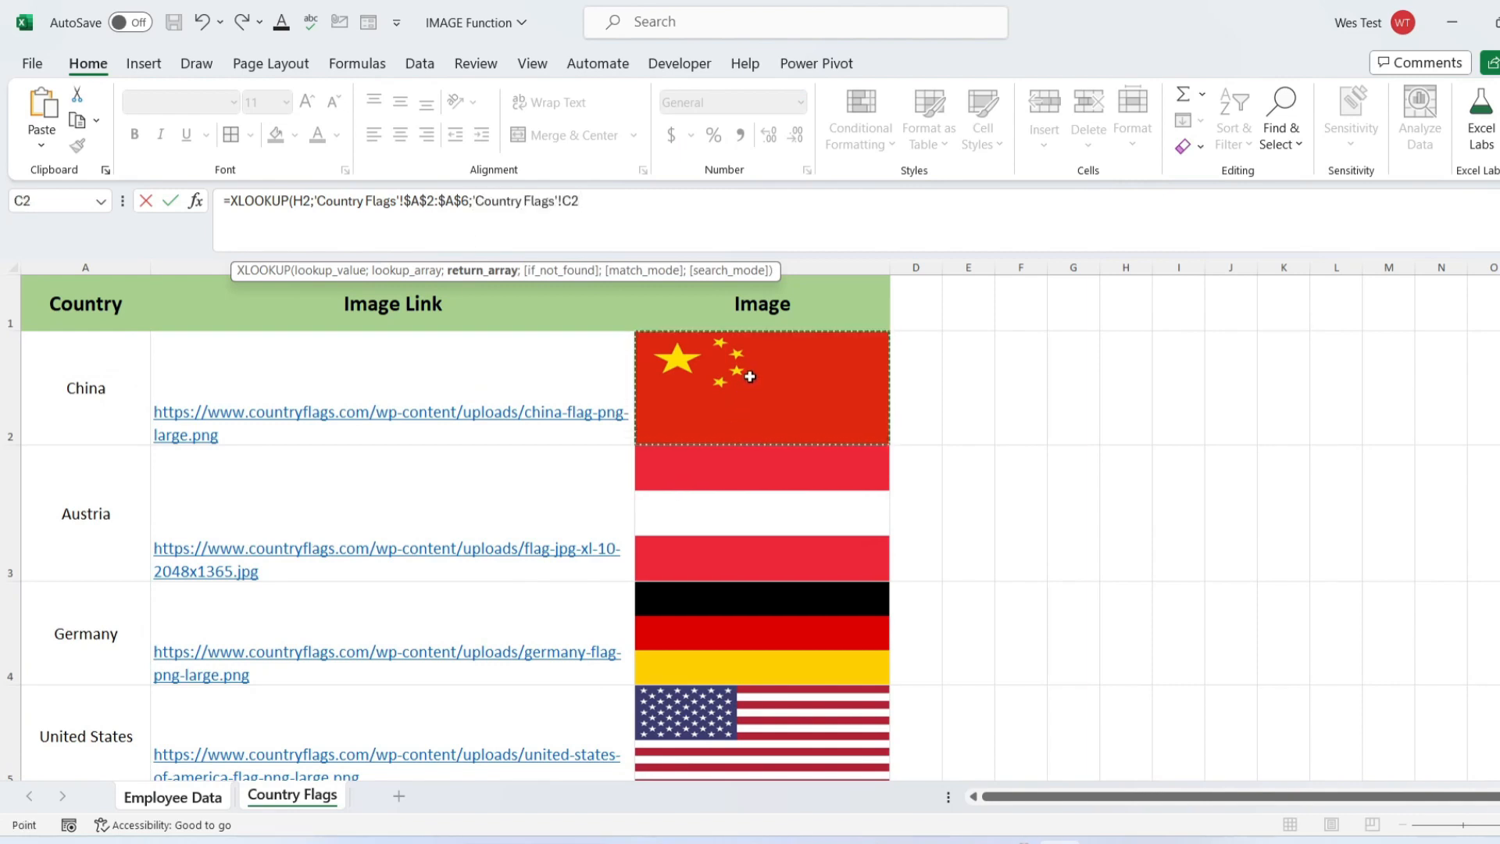
drag(751, 377, 828, 494)
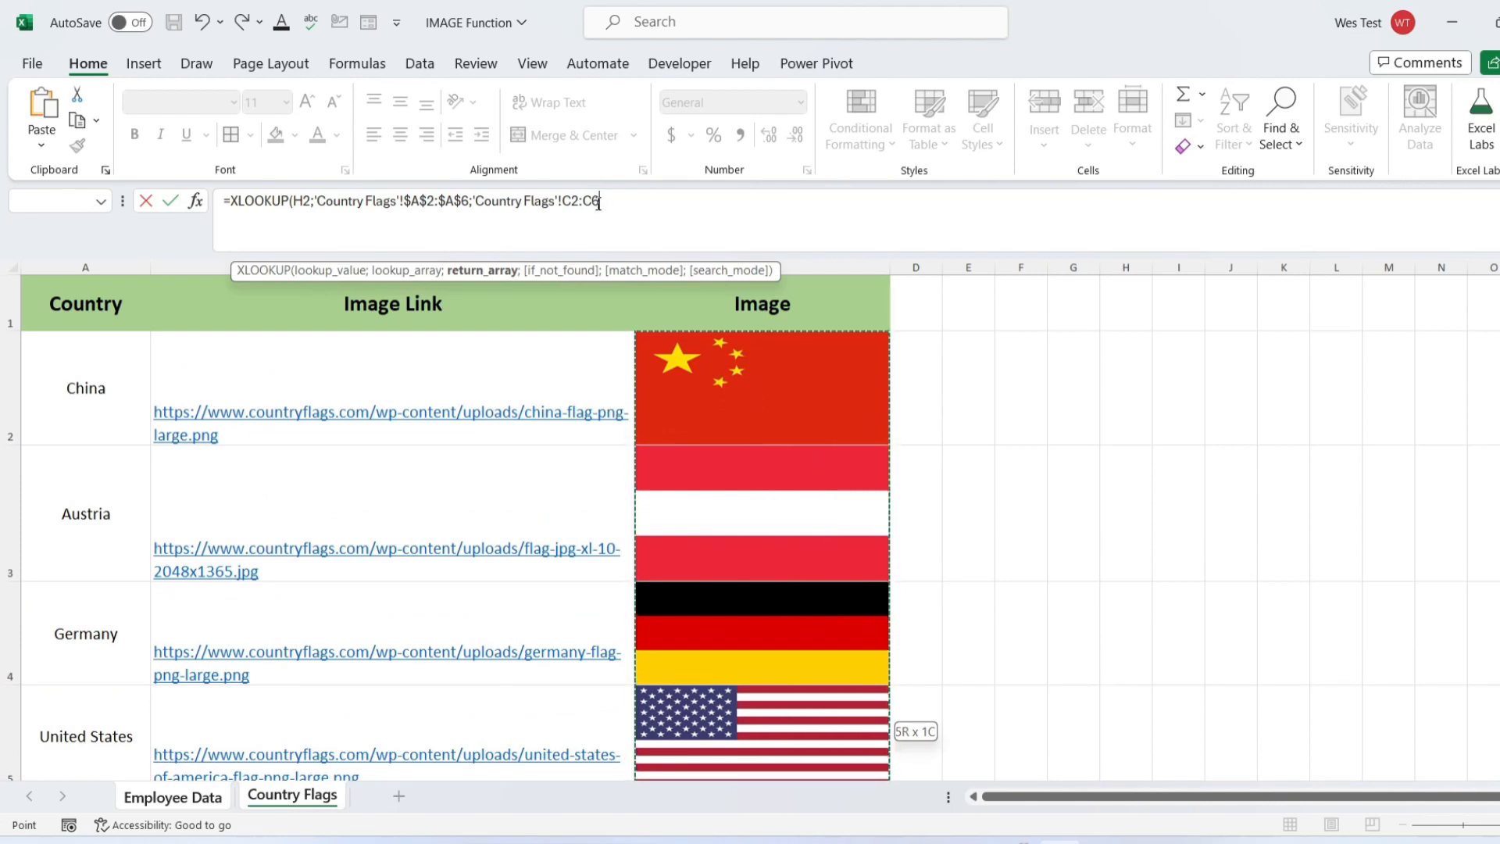
key(F4)
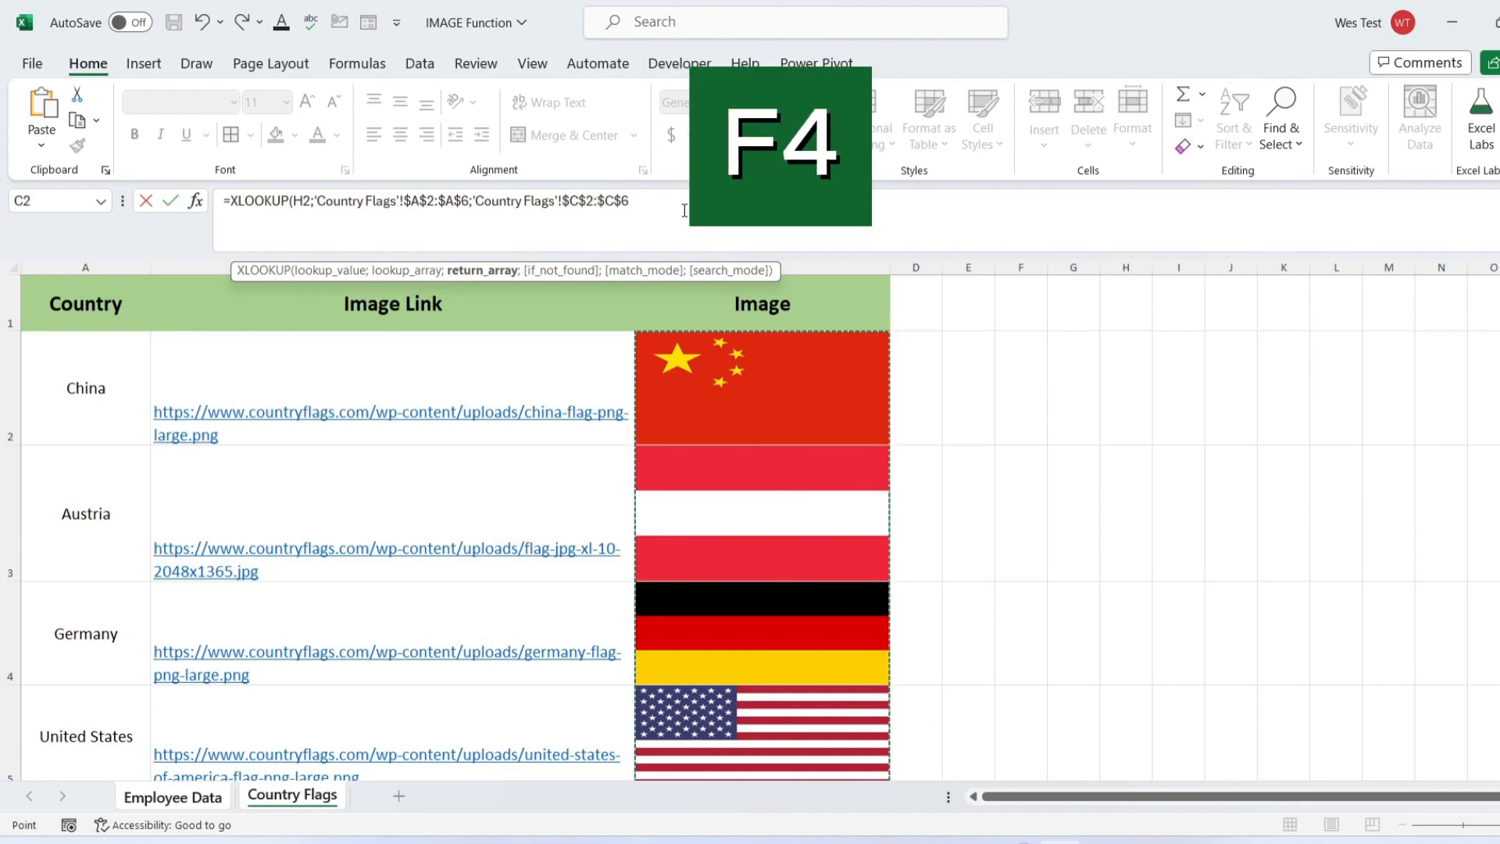
key(Return)
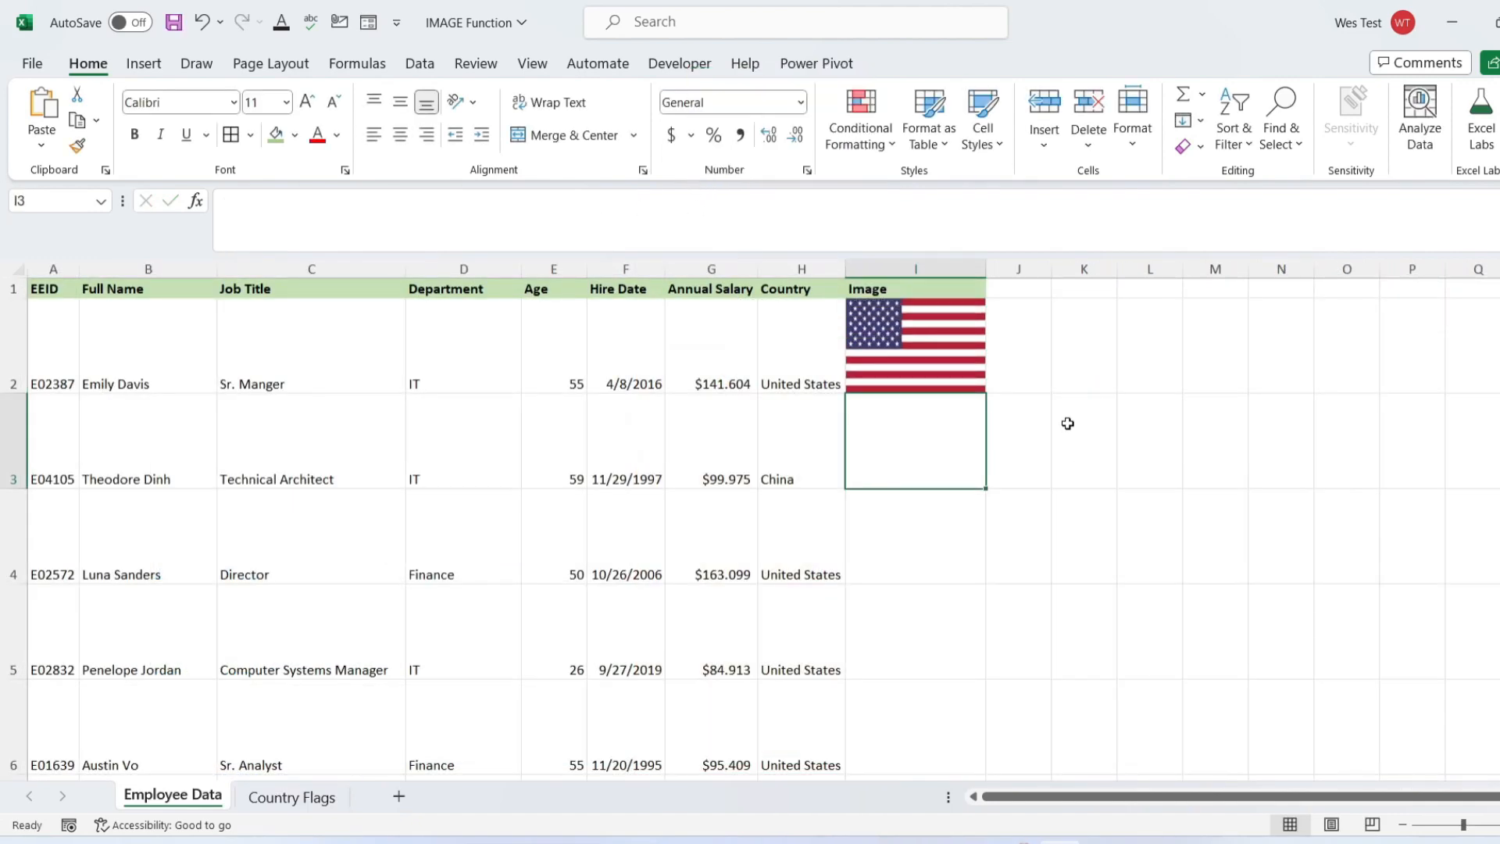
- Fill the XLOOKUP formula from I2 down the Image column for all employees and check the flags against their countries
click(983, 358)
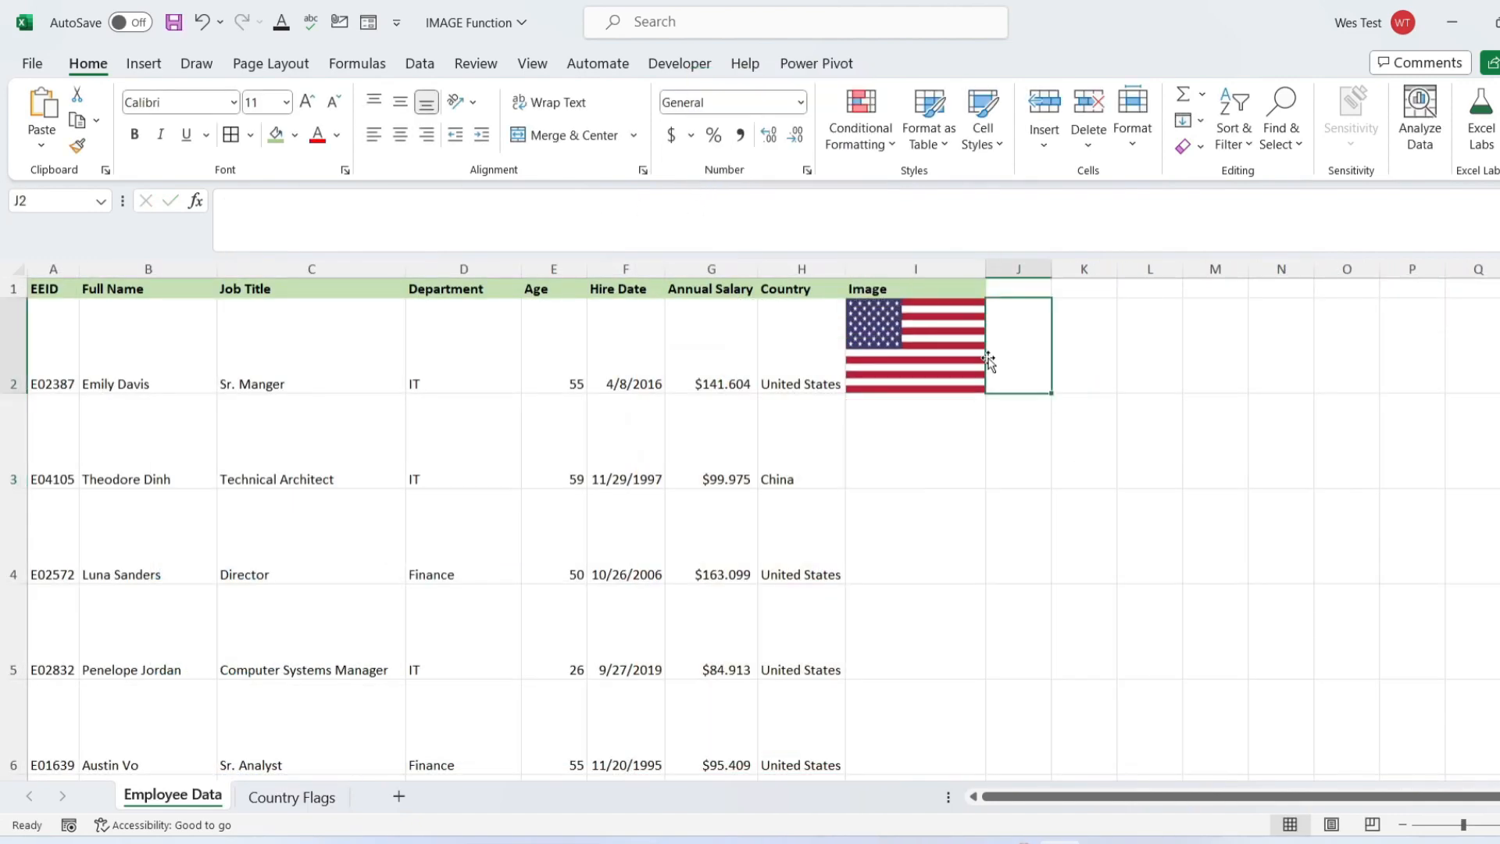
double_click(989, 395)
scroll(983, 678, down, 8)
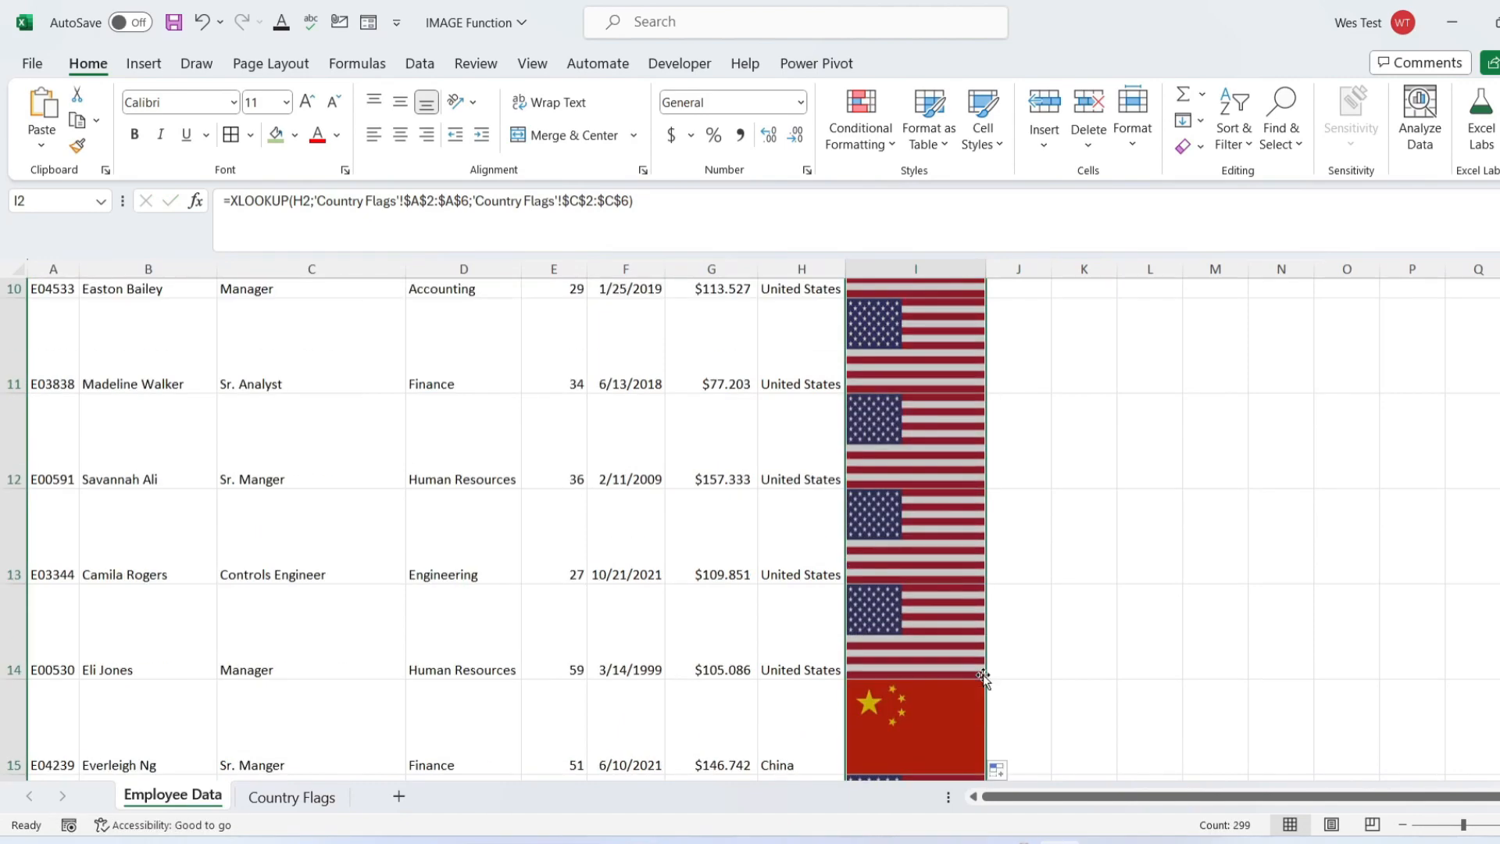
scroll(976, 670, down, 2)
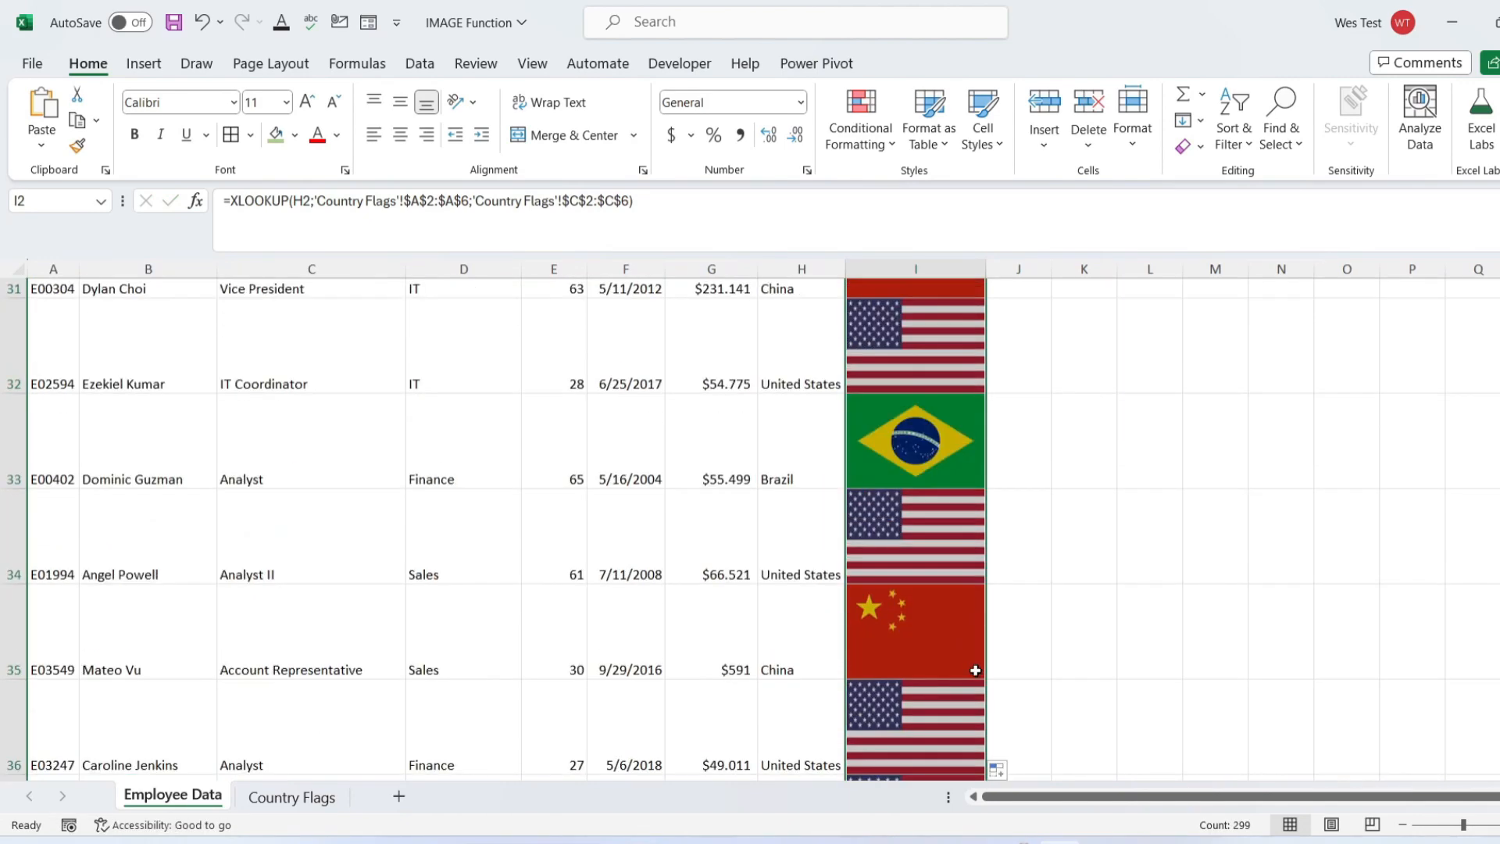
scroll(1048, 600, up, 10)
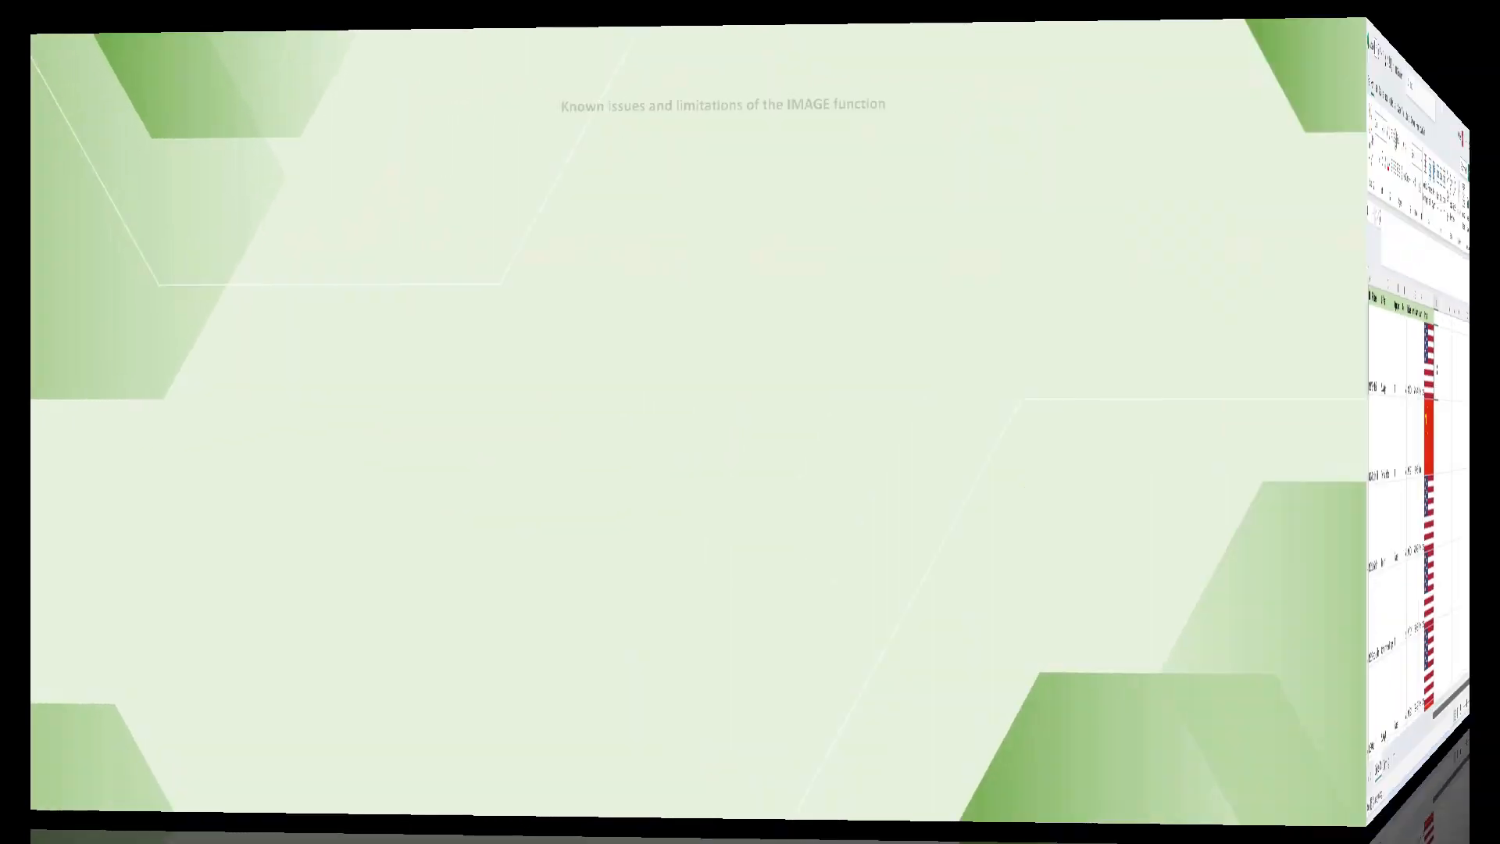